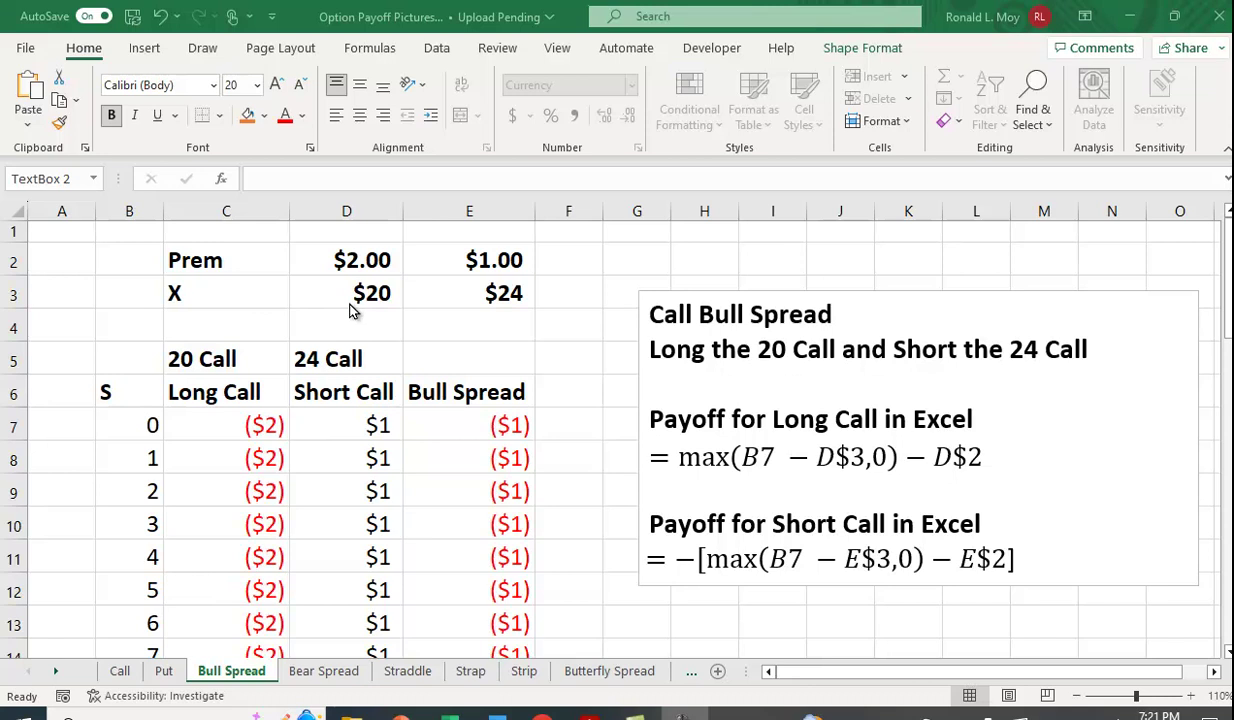
# Examine the 20 Call's long payoffs across stock prices 0 to 40, including the highlighted break-even row
pyautogui.scroll(-3, 290, 453)
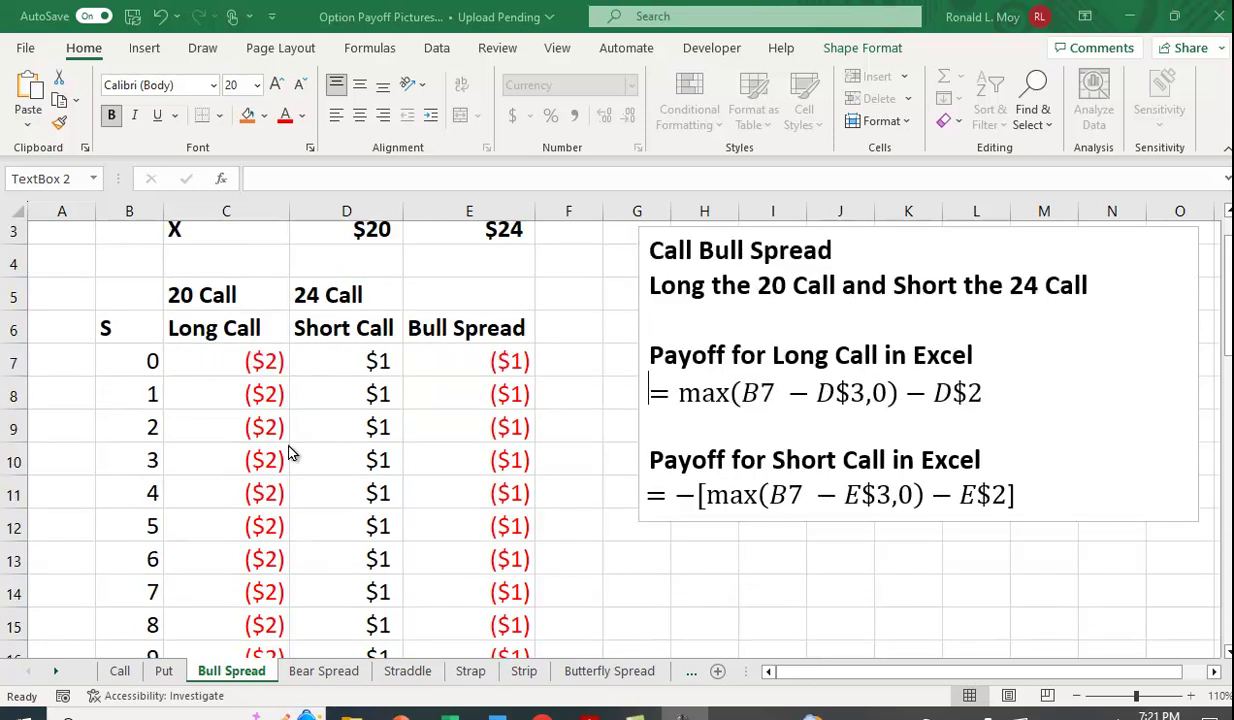
pyautogui.scroll(-2, 287, 360)
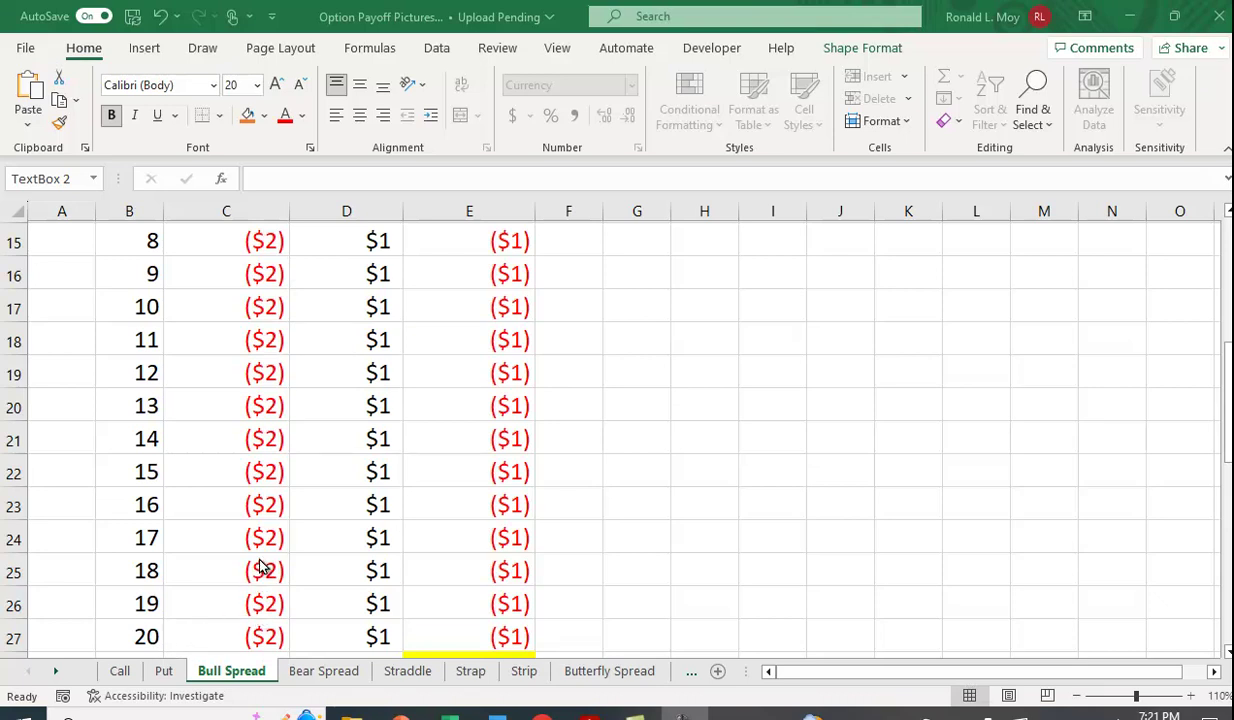
pyautogui.scroll(-1, 266, 552)
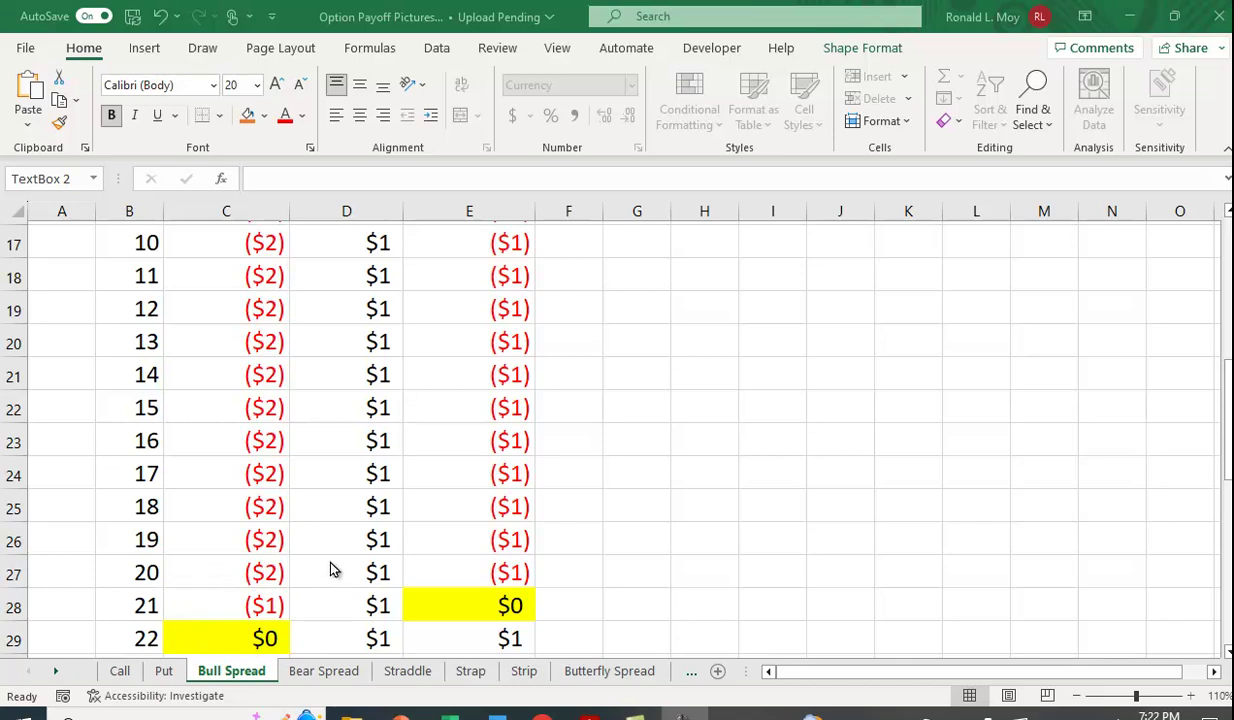
pyautogui.scroll(-2, 330, 570)
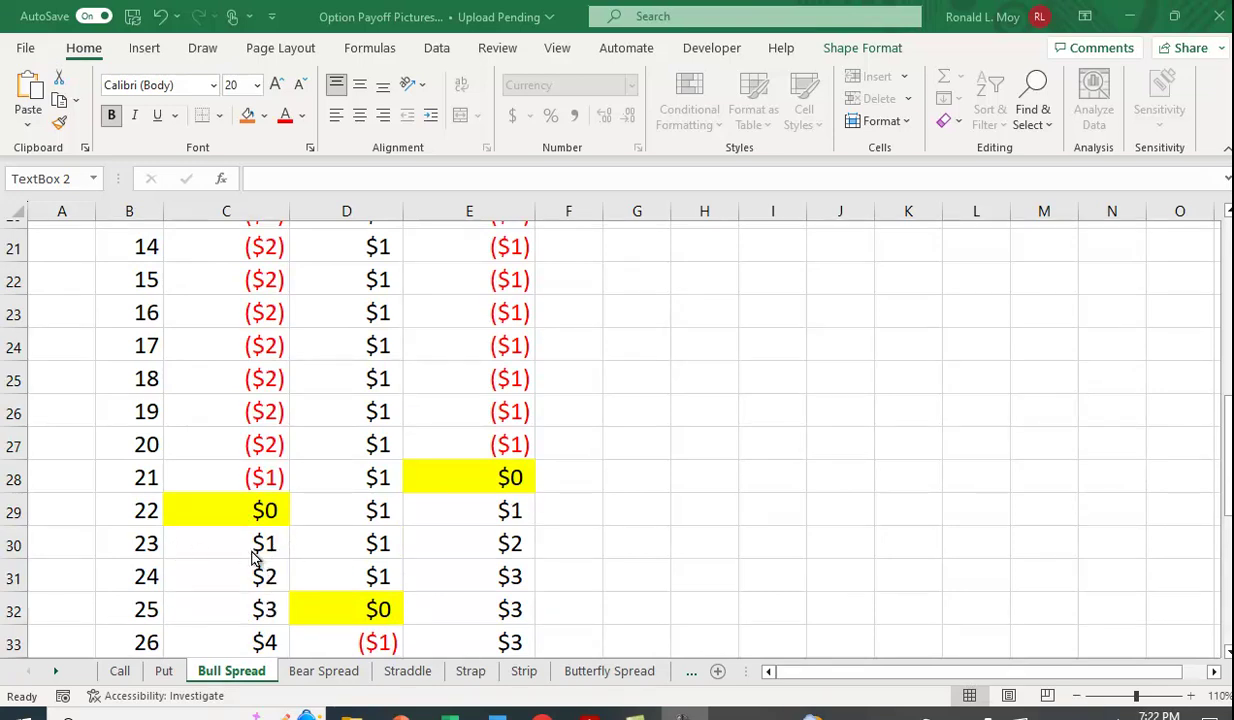
pyautogui.scroll(-3, 280, 550)
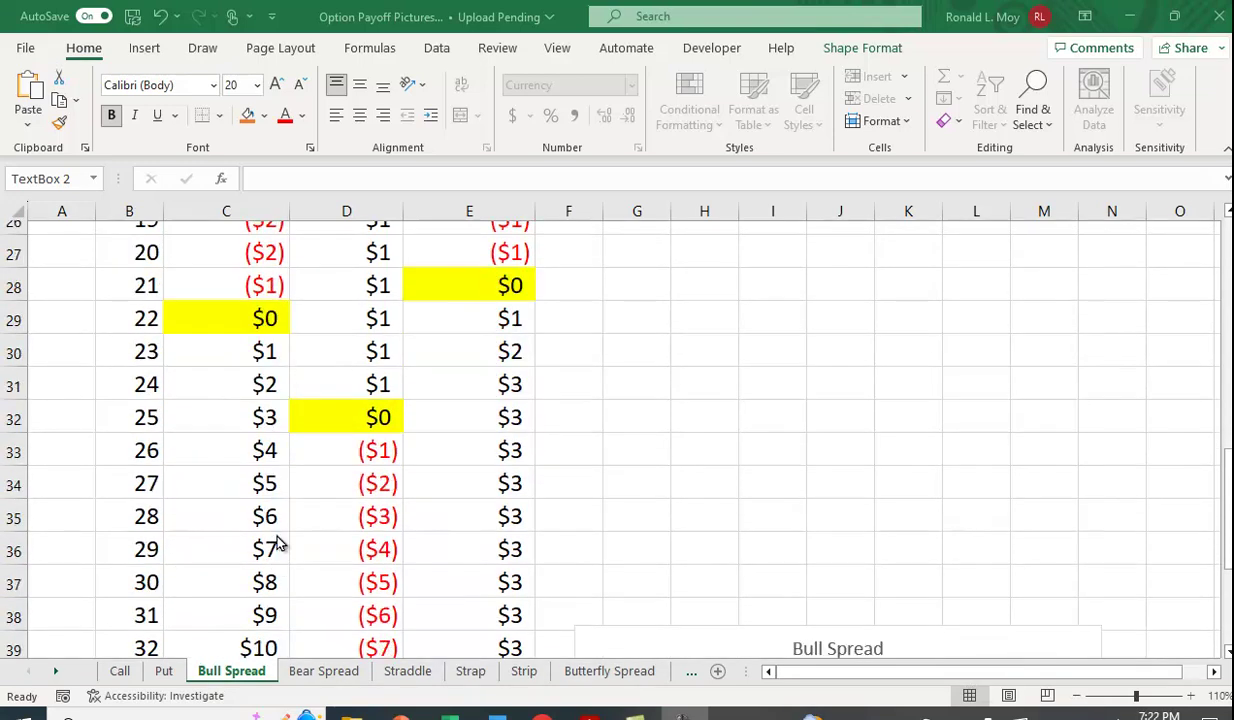
pyautogui.scroll(-4, 278, 560)
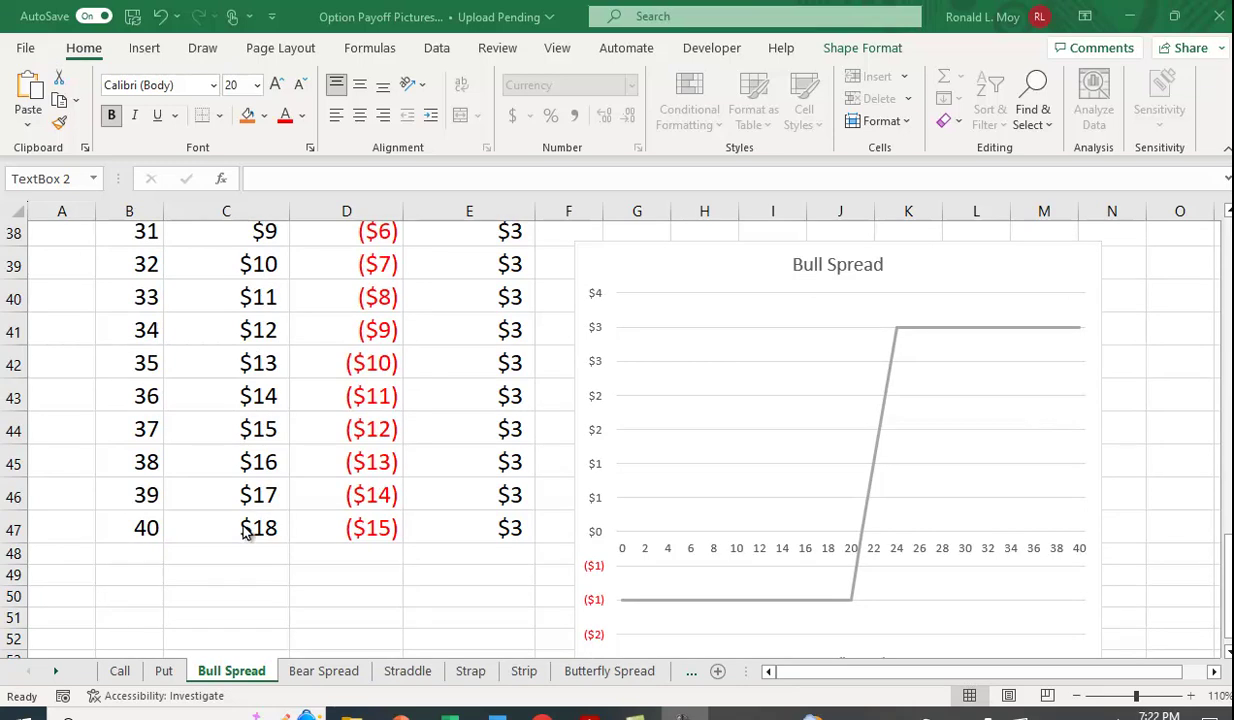
pyautogui.scroll(1, 268, 345)
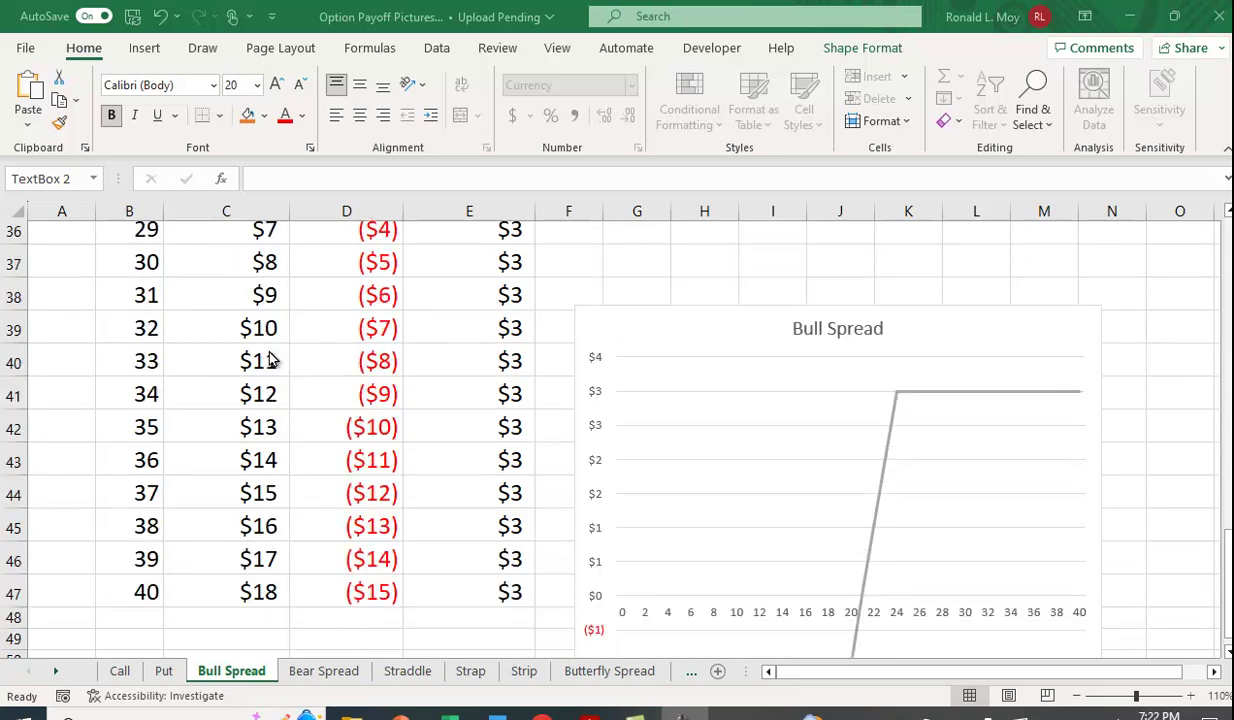
pyautogui.scroll(1, 268, 405)
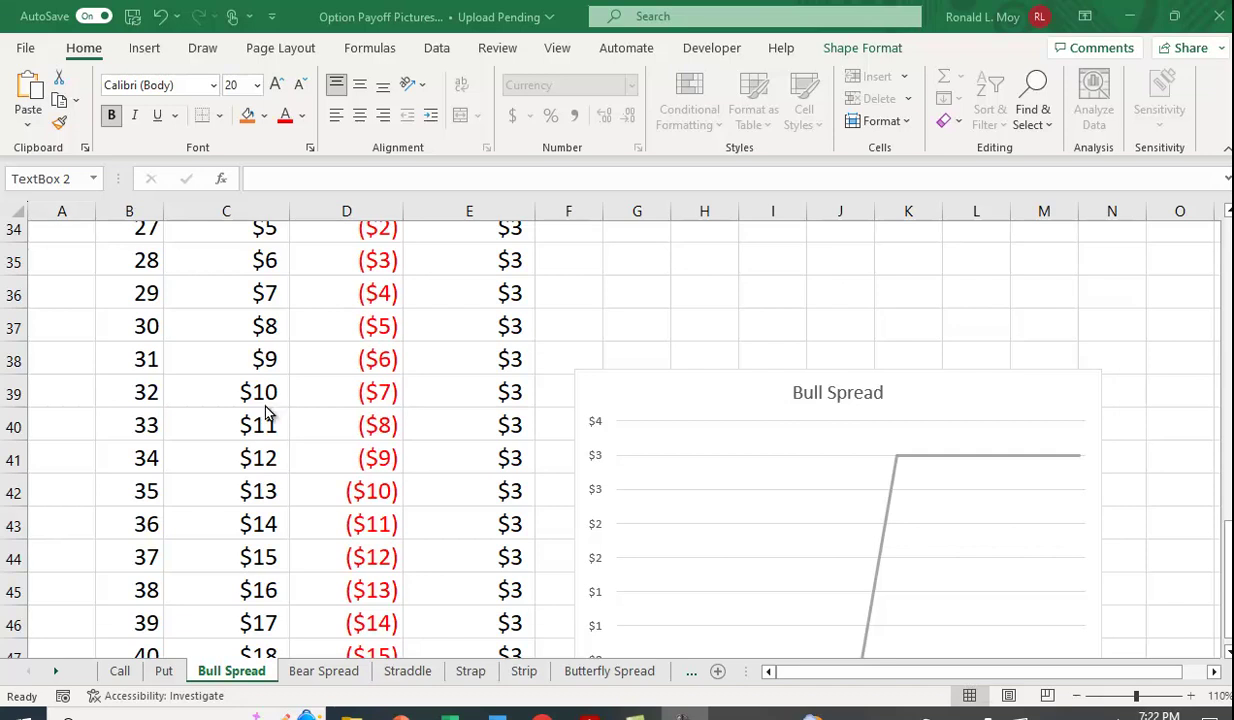
pyautogui.scroll(4, 267, 412)
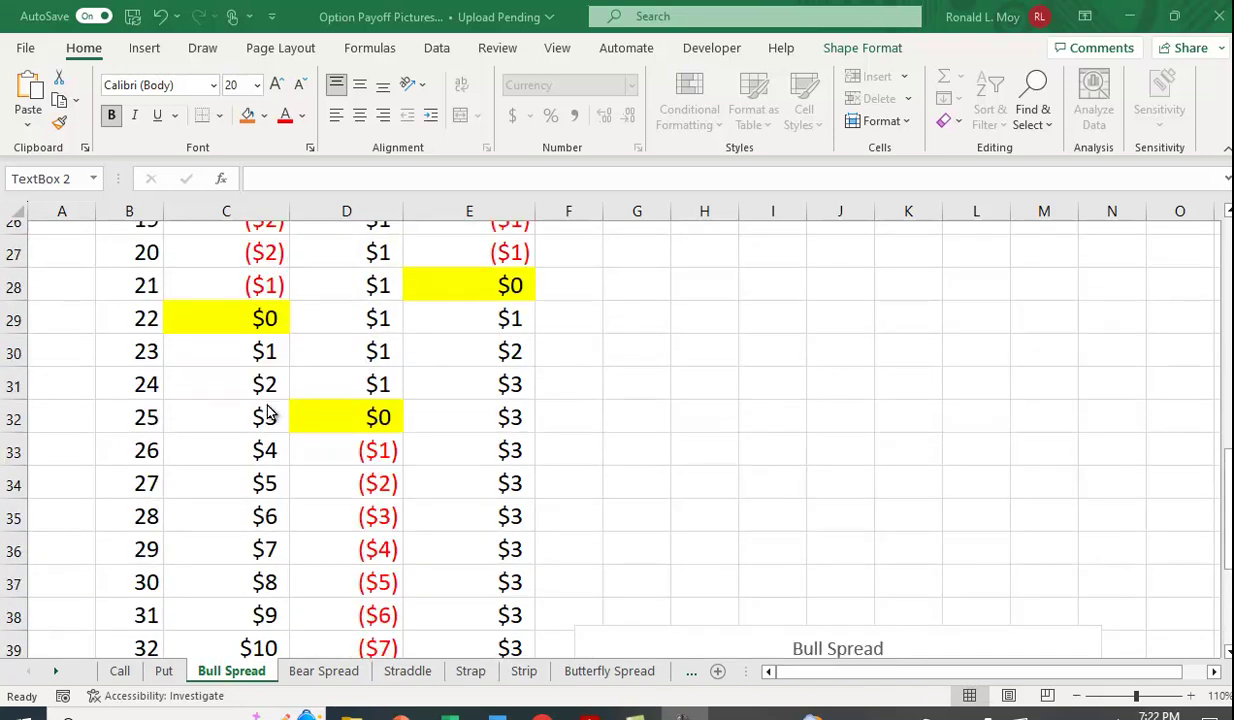
pyautogui.scroll(2, 270, 418)
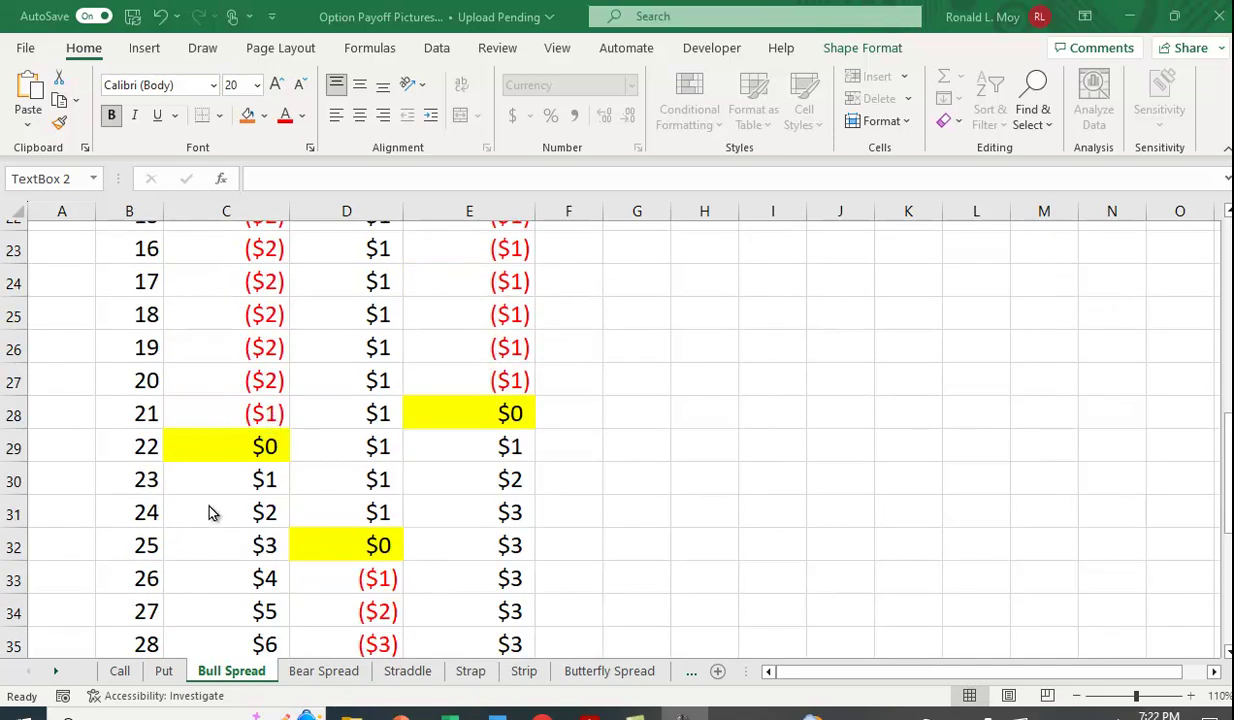
pyautogui.scroll(2, 250, 495)
pyautogui.scroll(9, 250, 495)
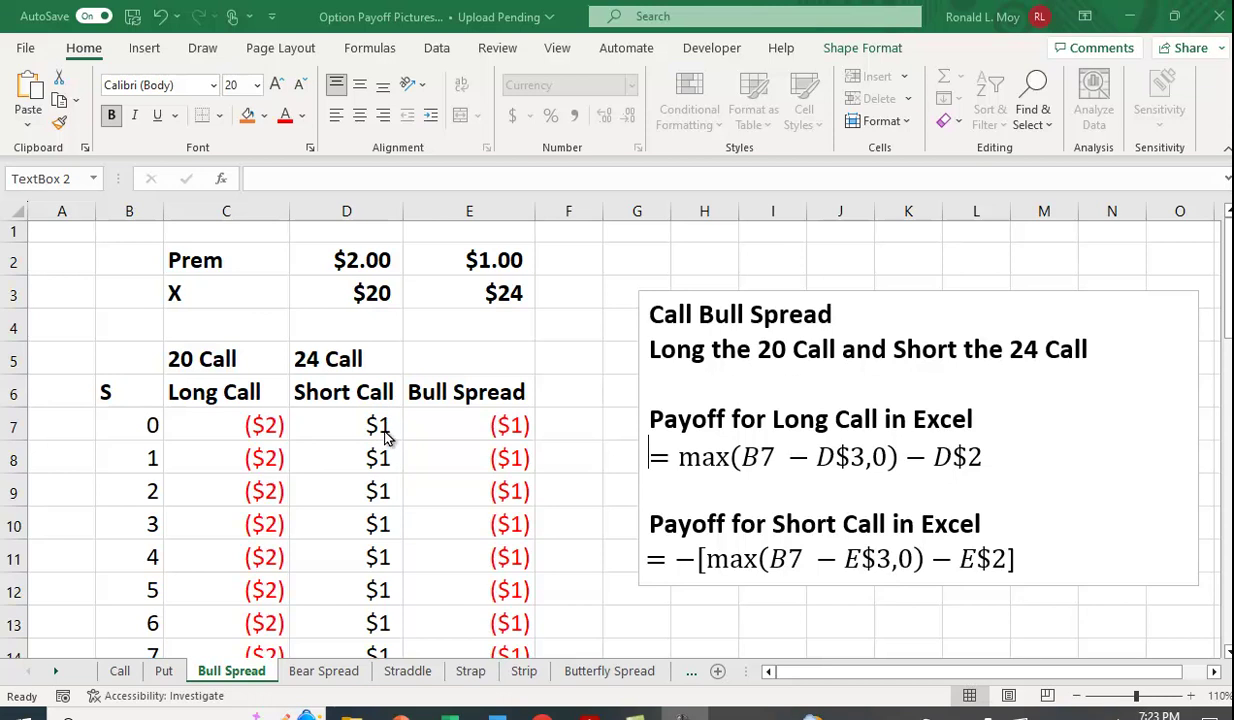
# Review the 24 Call's short payoffs around the highlighted break-even rows against the premiums, strikes and payoff formulas in the text box
pyautogui.scroll(-1, 386, 437)
pyautogui.scroll(2, 387, 436)
pyautogui.scroll(-1, 381, 412)
pyautogui.scroll(-5, 380, 412)
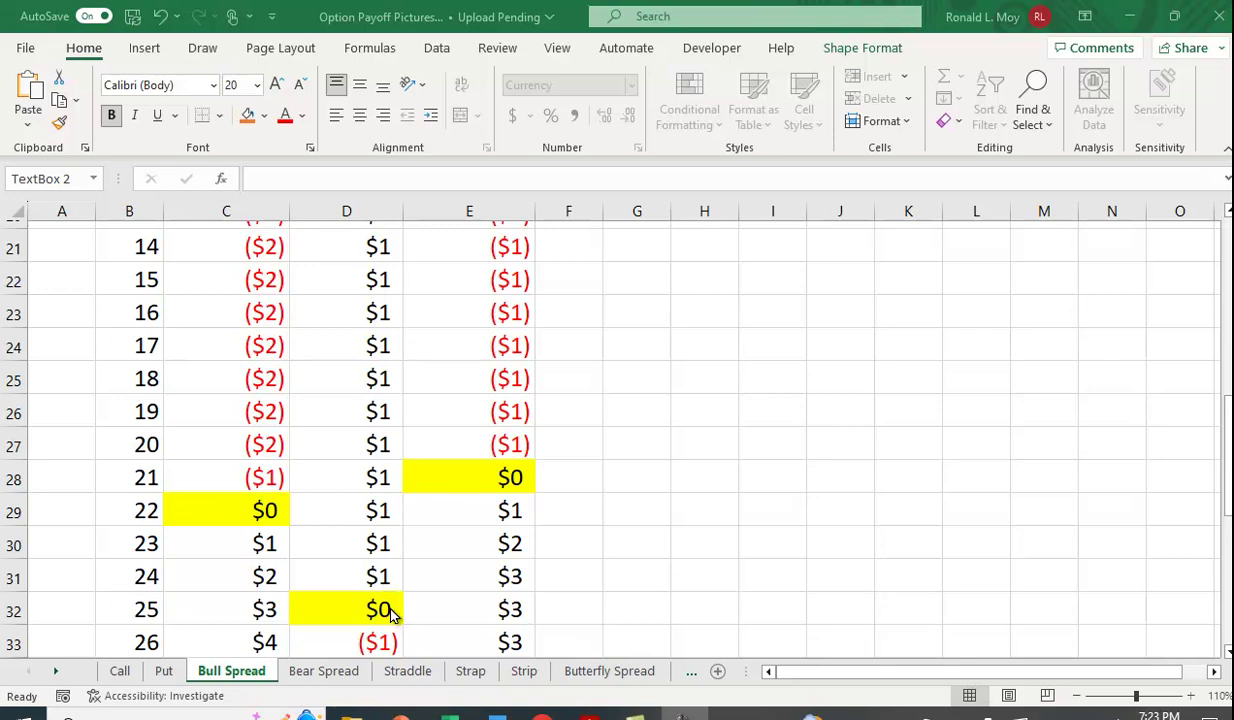
pyautogui.scroll(4, 427, 620)
pyautogui.scroll(4, 427, 618)
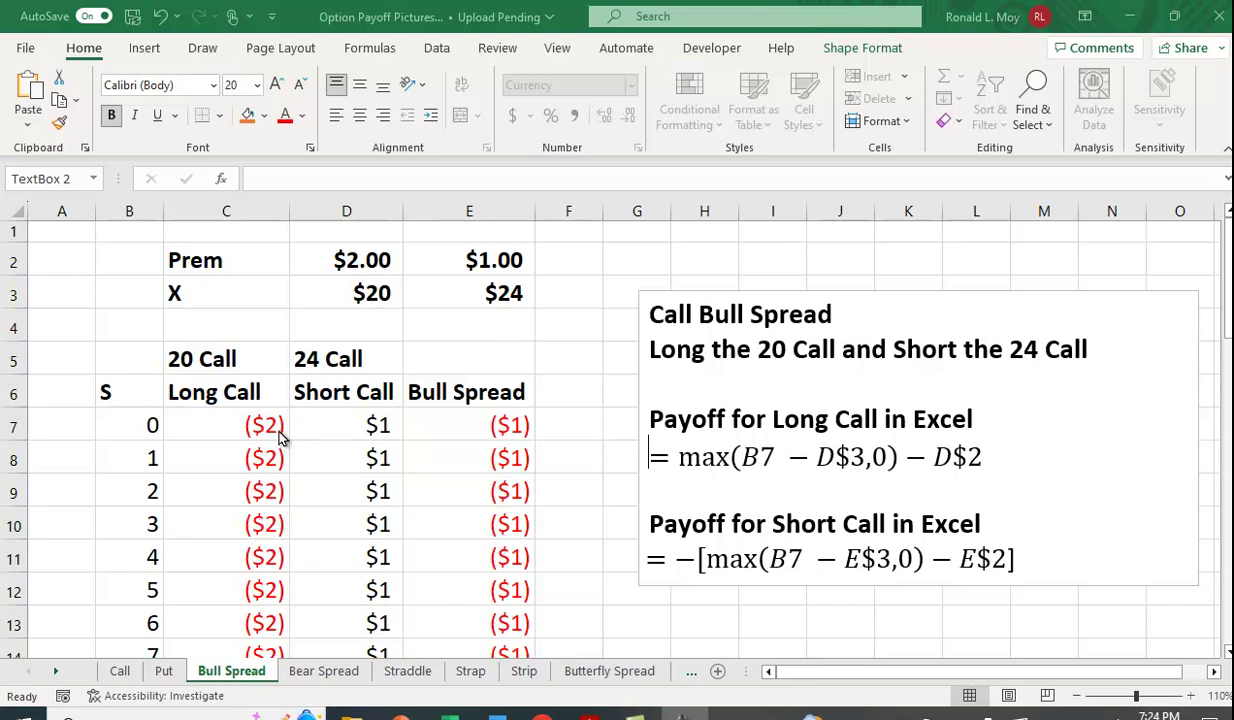
pyautogui.scroll(-2, 280, 437)
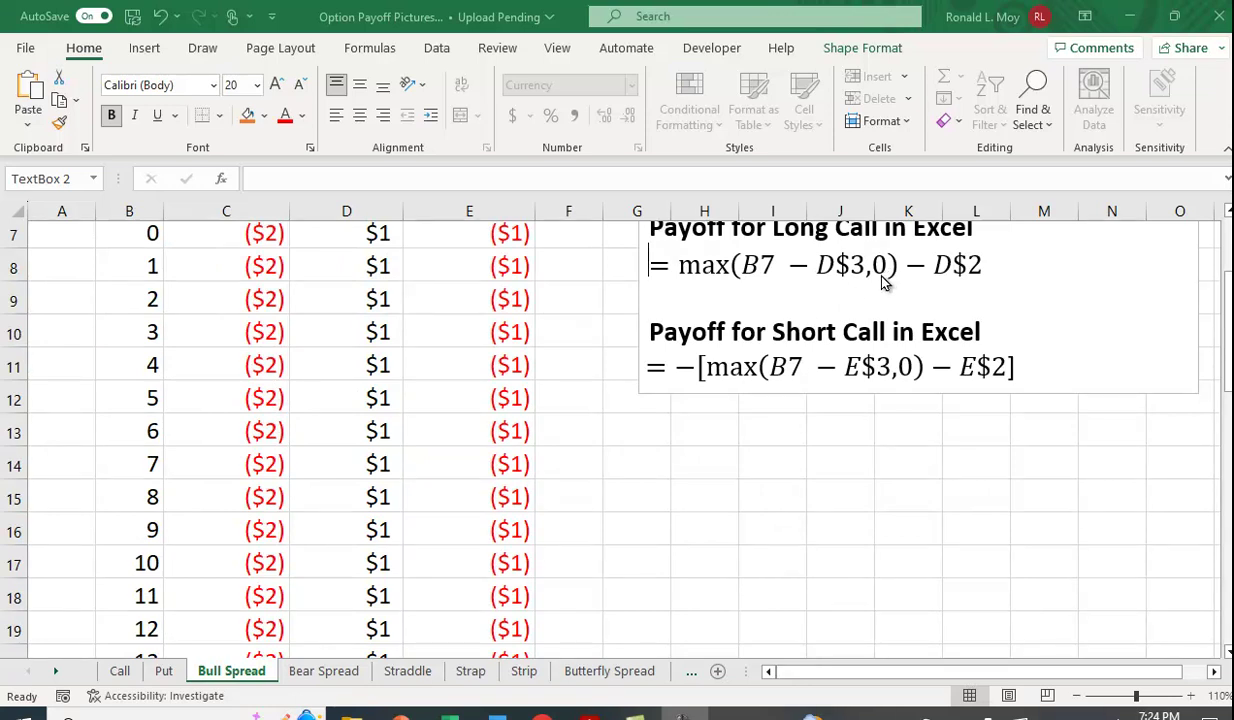
pyautogui.scroll(-1, 420, 460)
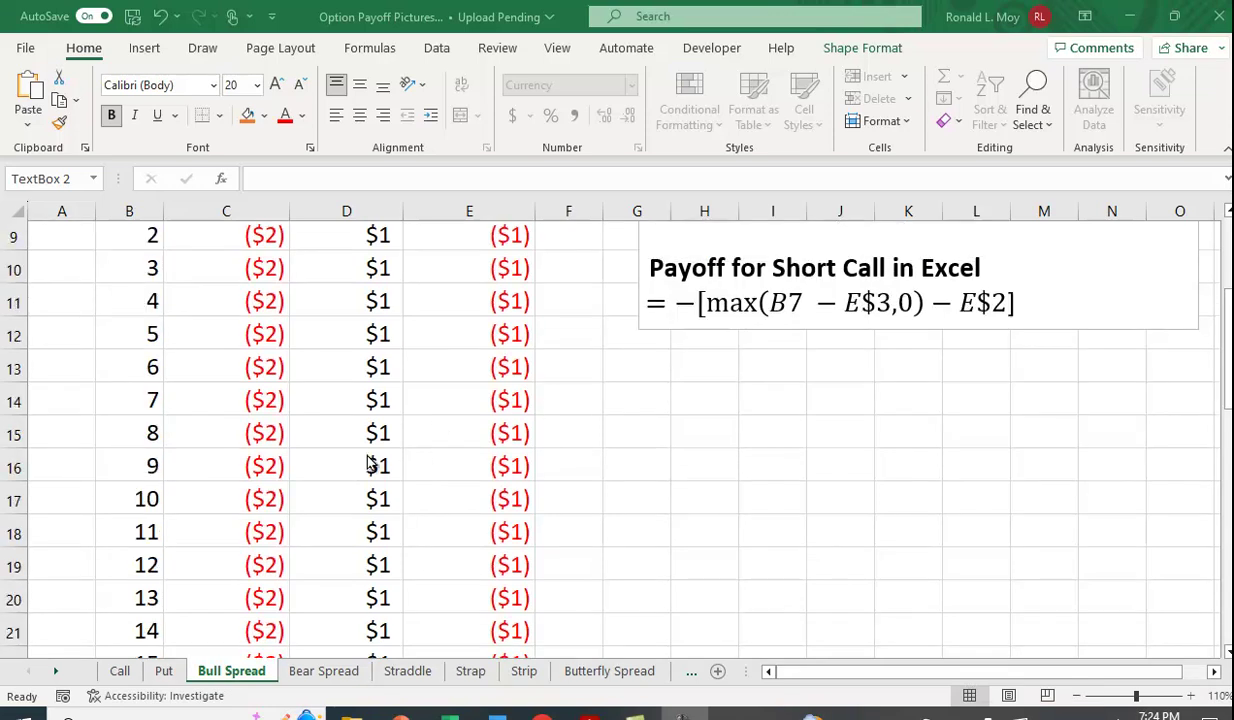
pyautogui.scroll(-4, 292, 390)
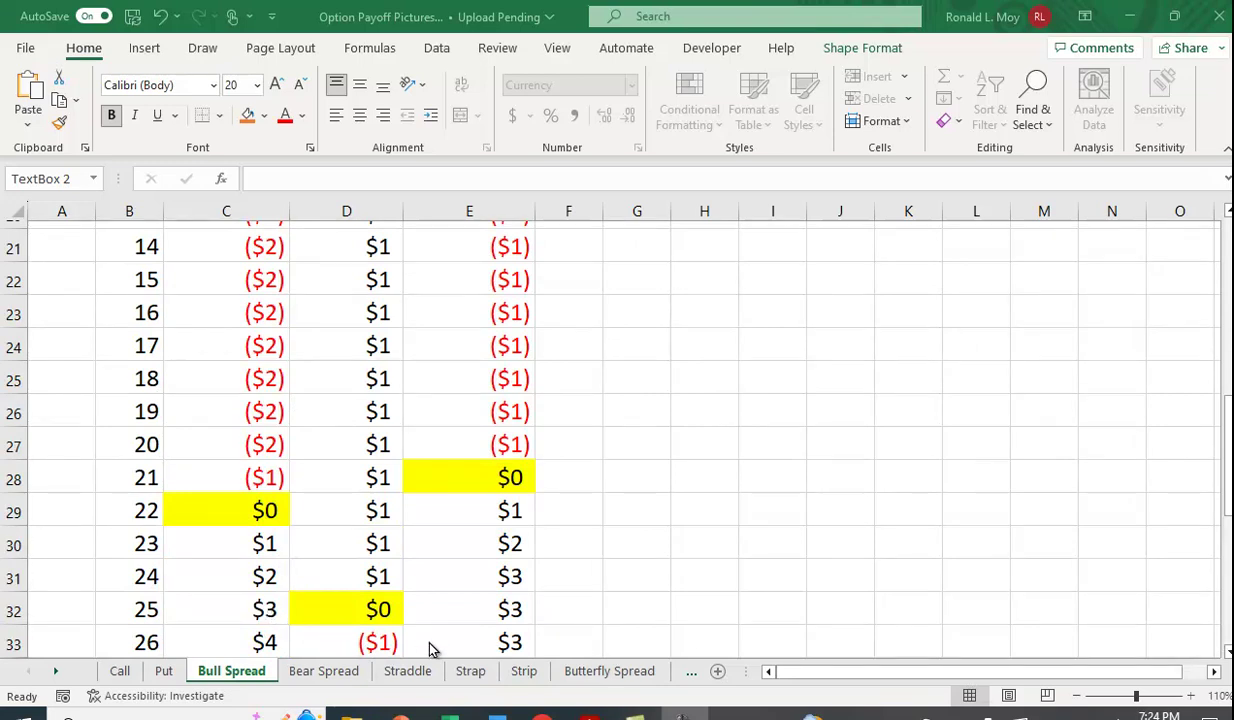
pyautogui.scroll(6, 800, 626)
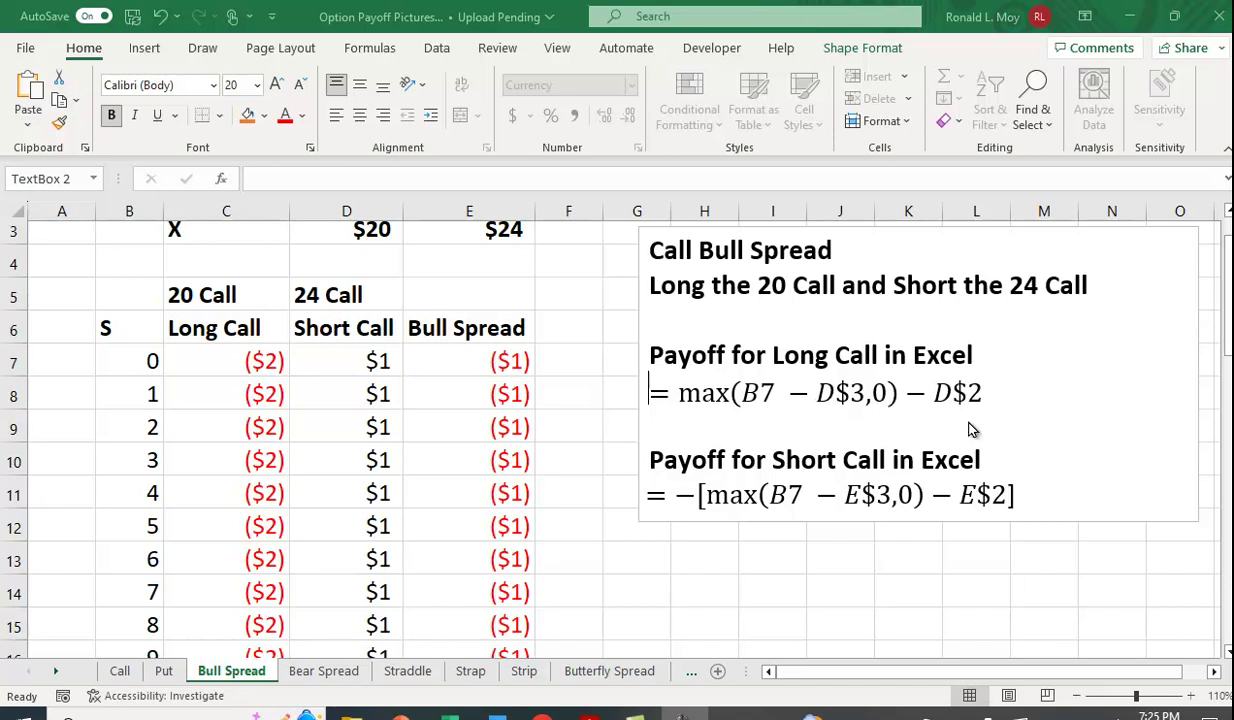
pyautogui.scroll(1, 614, 392)
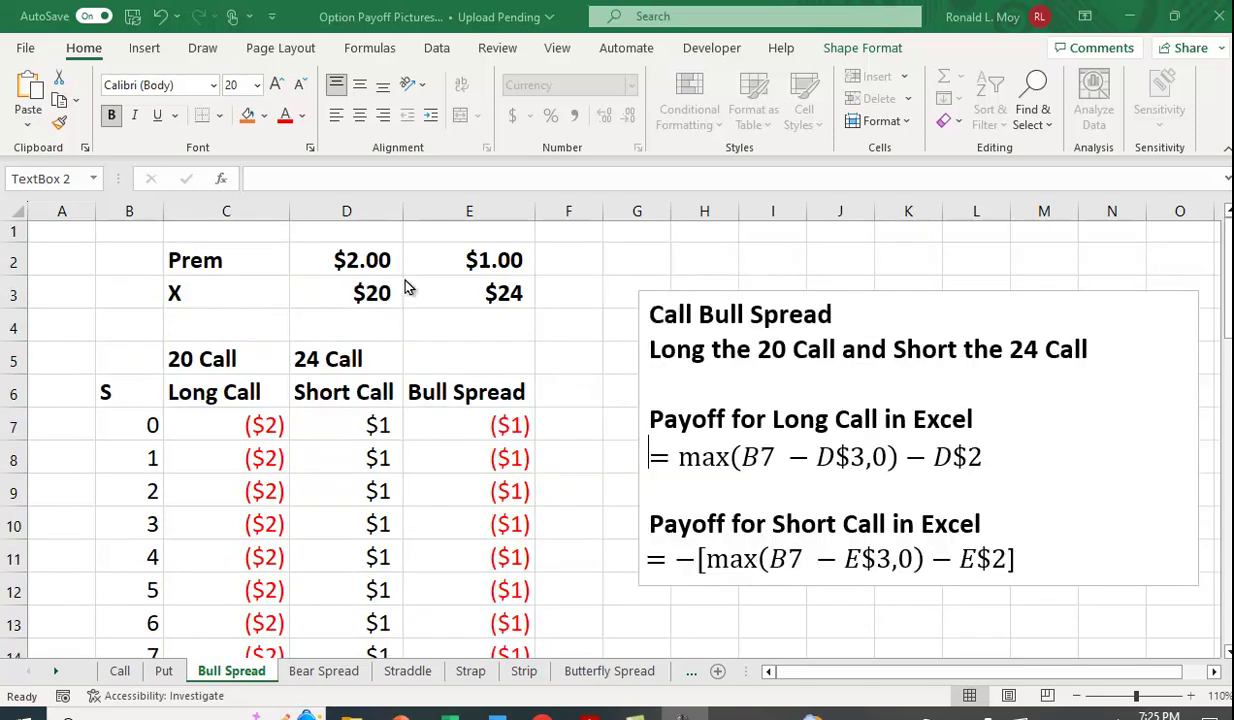
pyautogui.scroll(-5, 558, 348)
pyautogui.scroll(-2, 556, 349)
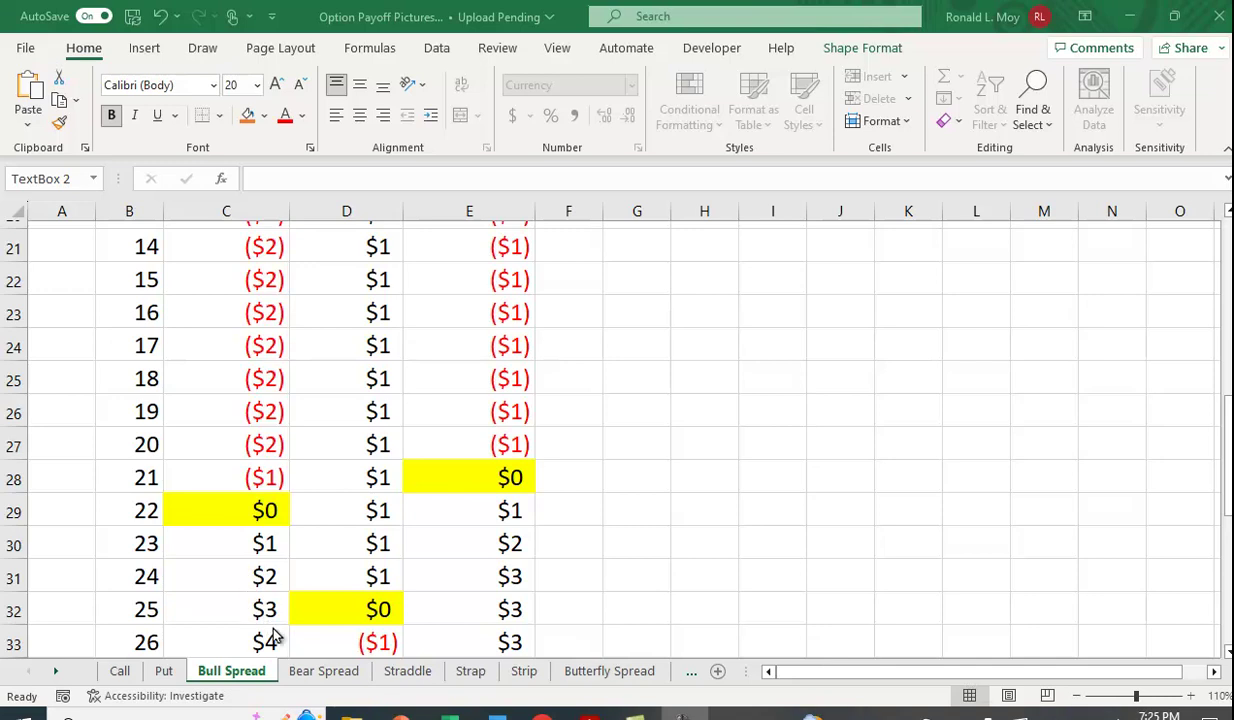
pyautogui.scroll(7, 711, 560)
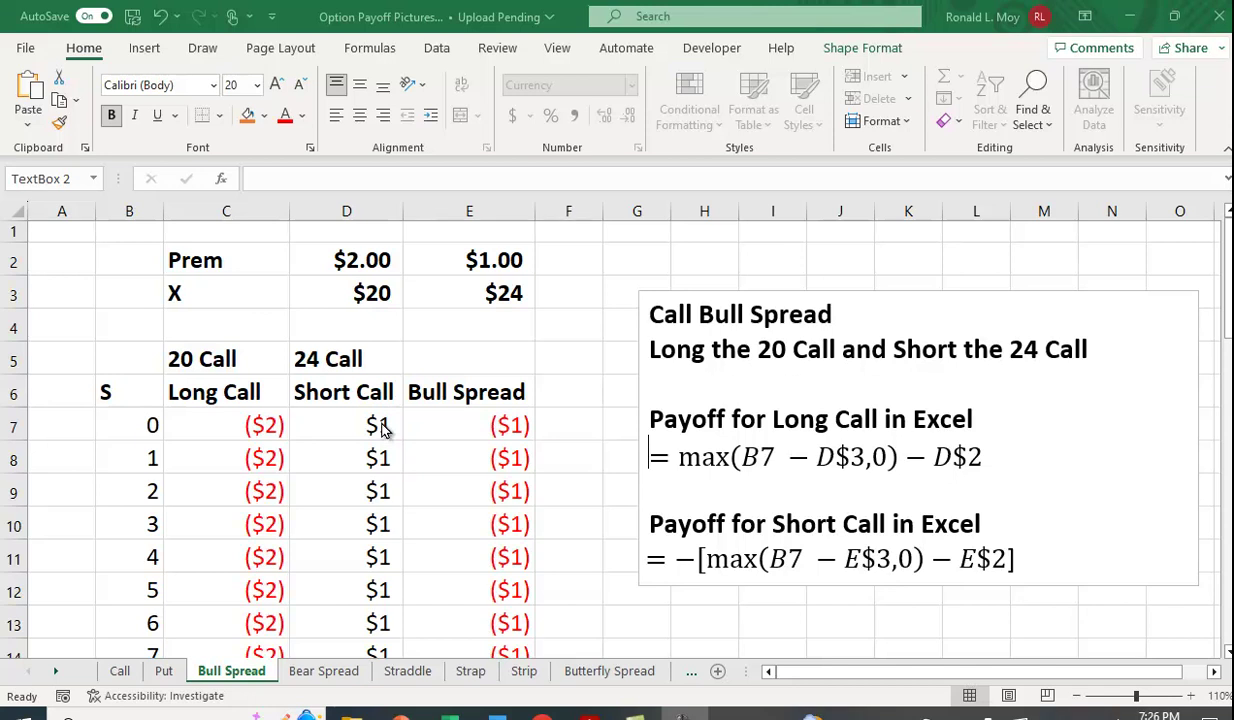
# Examine the combined Bull Spread payoffs in column E and the Bull Spread chart beside the last rows of the table
pyautogui.scroll(-1, 383, 428)
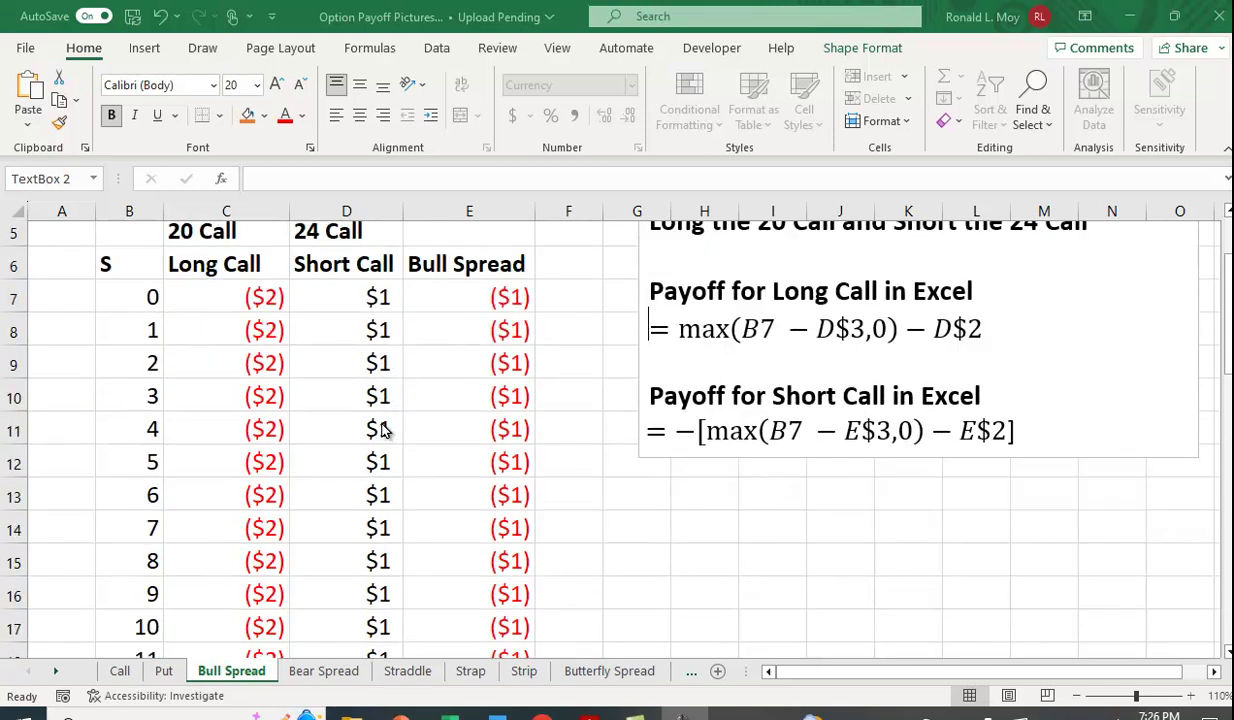
pyautogui.scroll(1, 383, 428)
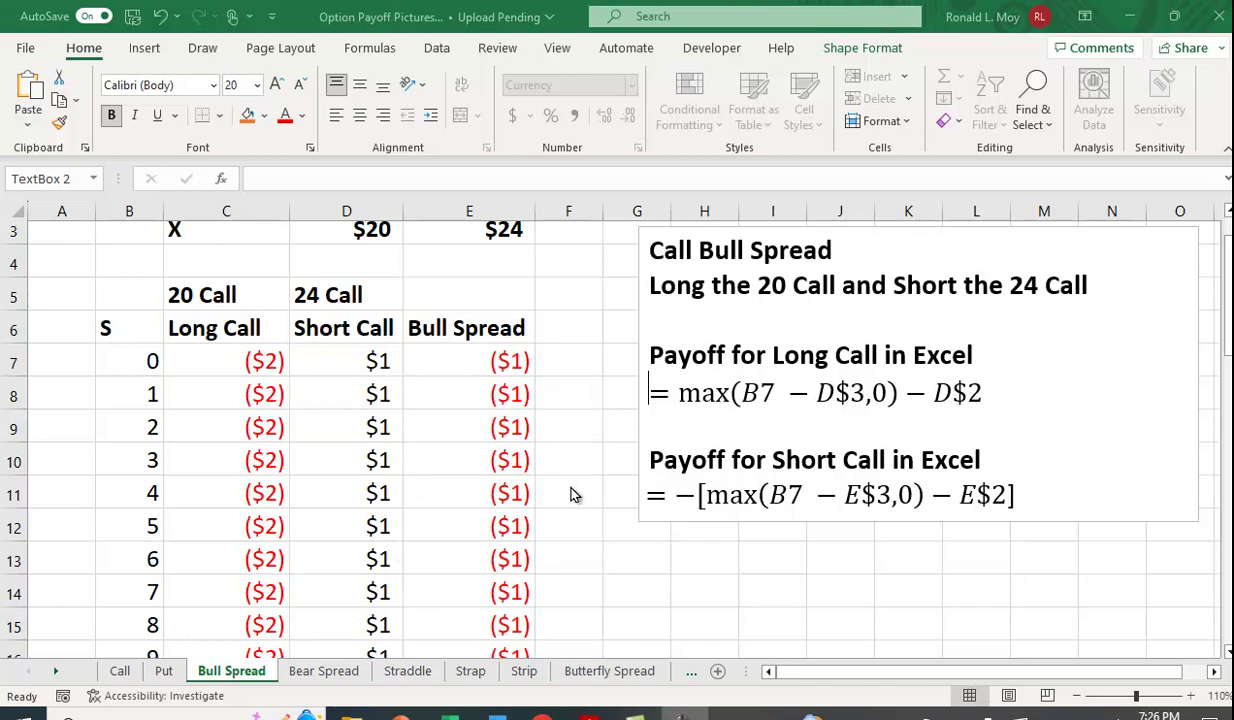
pyautogui.scroll(-5, 571, 494)
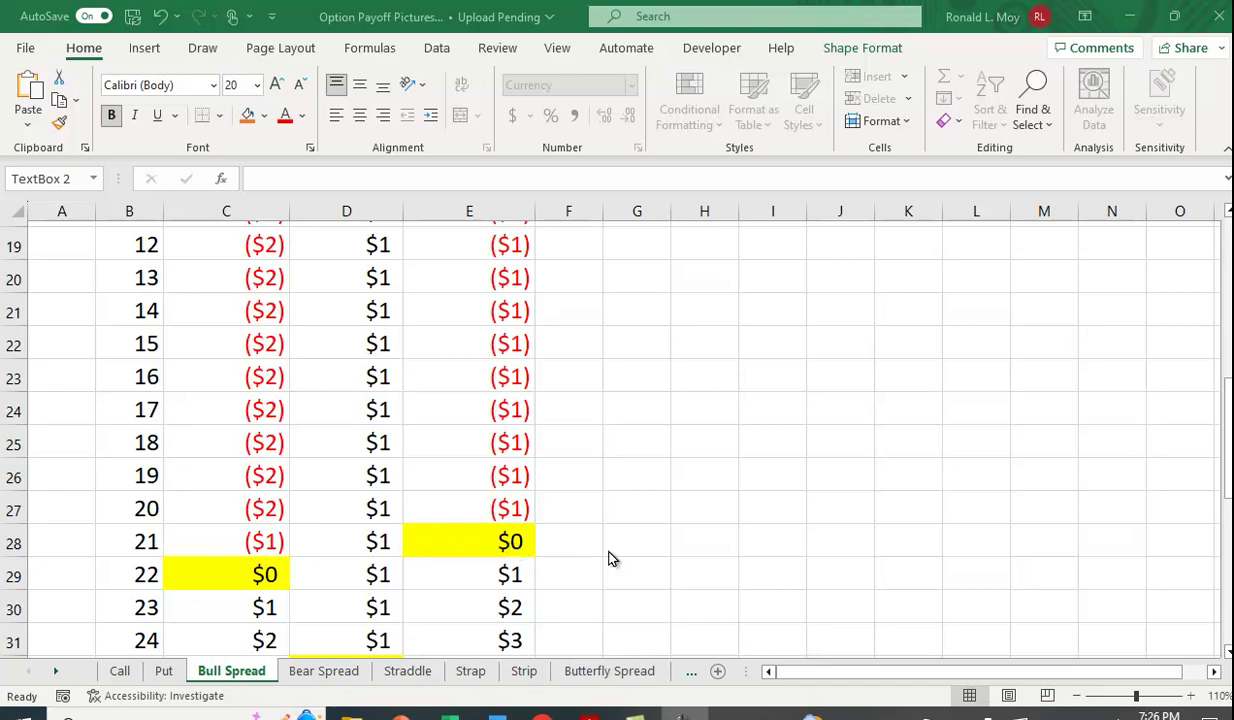
pyautogui.scroll(-1, 612, 559)
pyautogui.scroll(-2, 612, 559)
pyautogui.scroll(8, 639, 554)
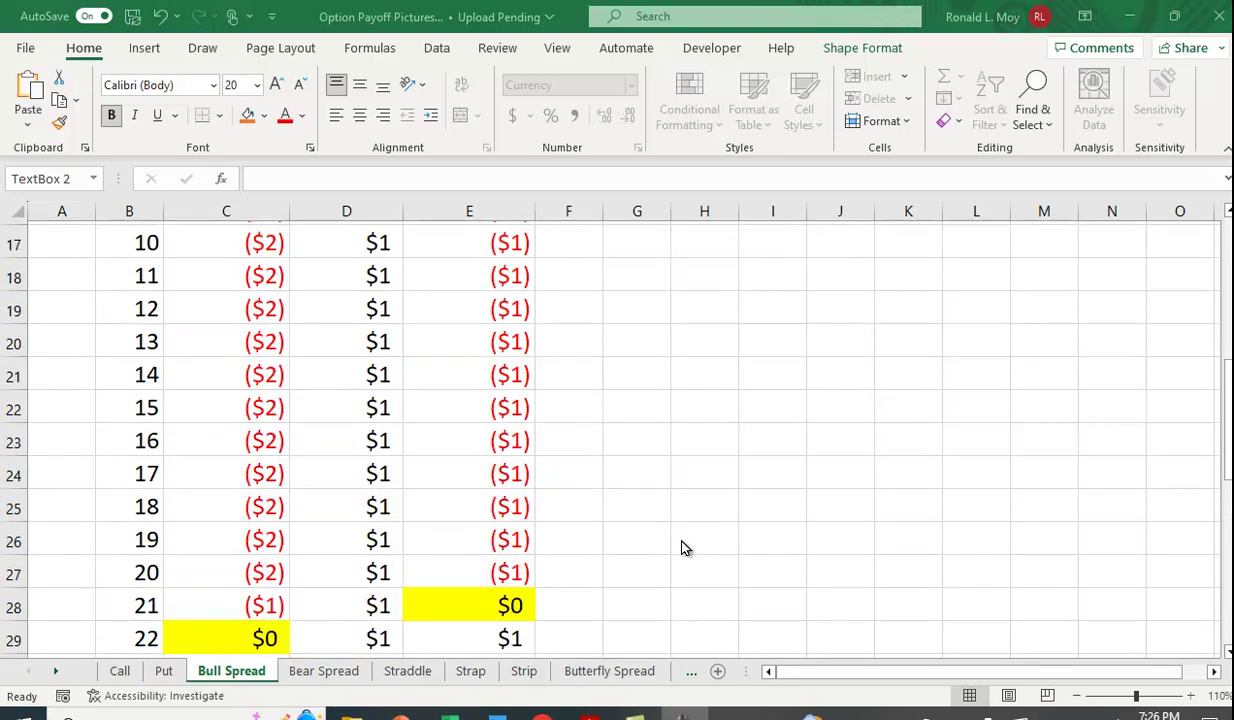
pyautogui.scroll(-13, 684, 548)
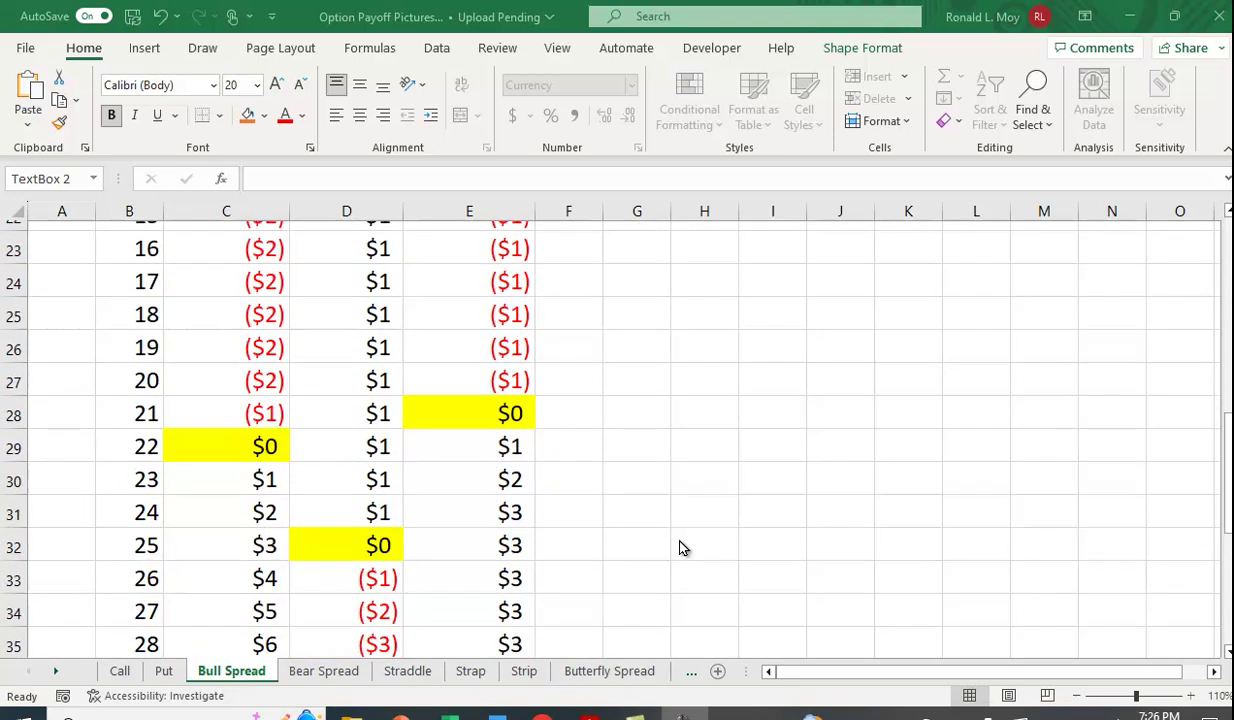
pyautogui.scroll(2, 682, 546)
pyautogui.scroll(-1, 683, 546)
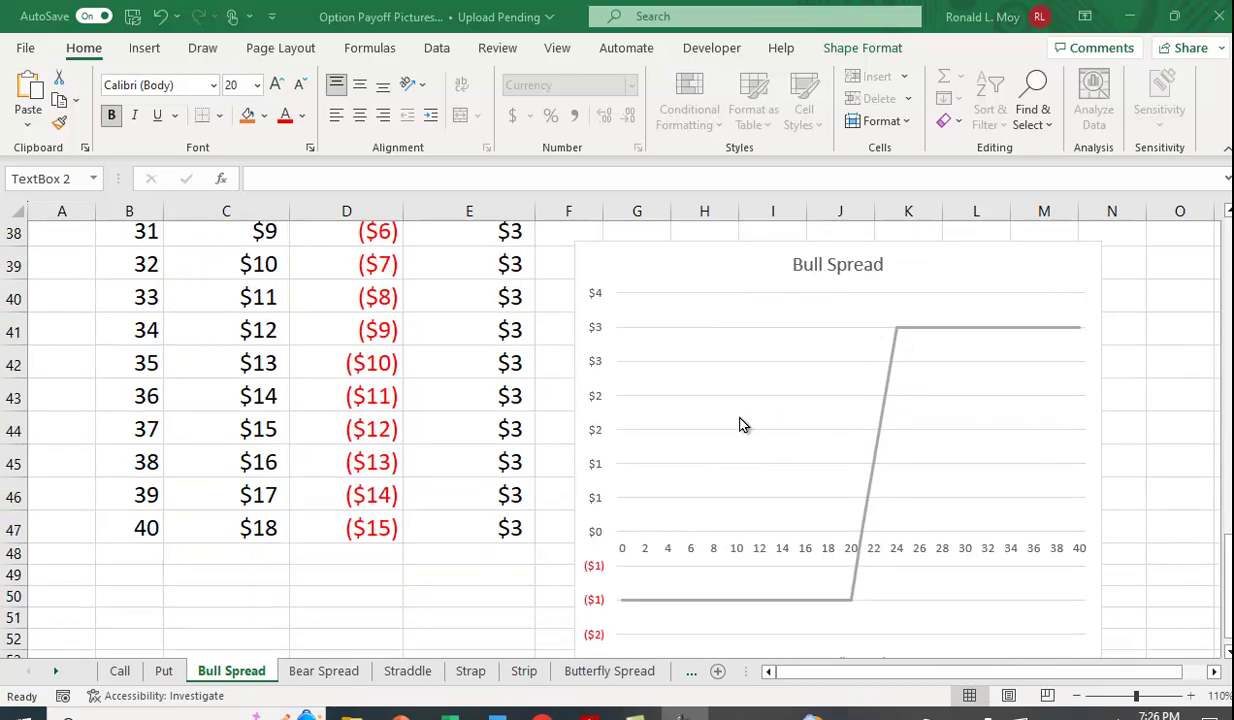
pyautogui.scroll(9, 740, 425)
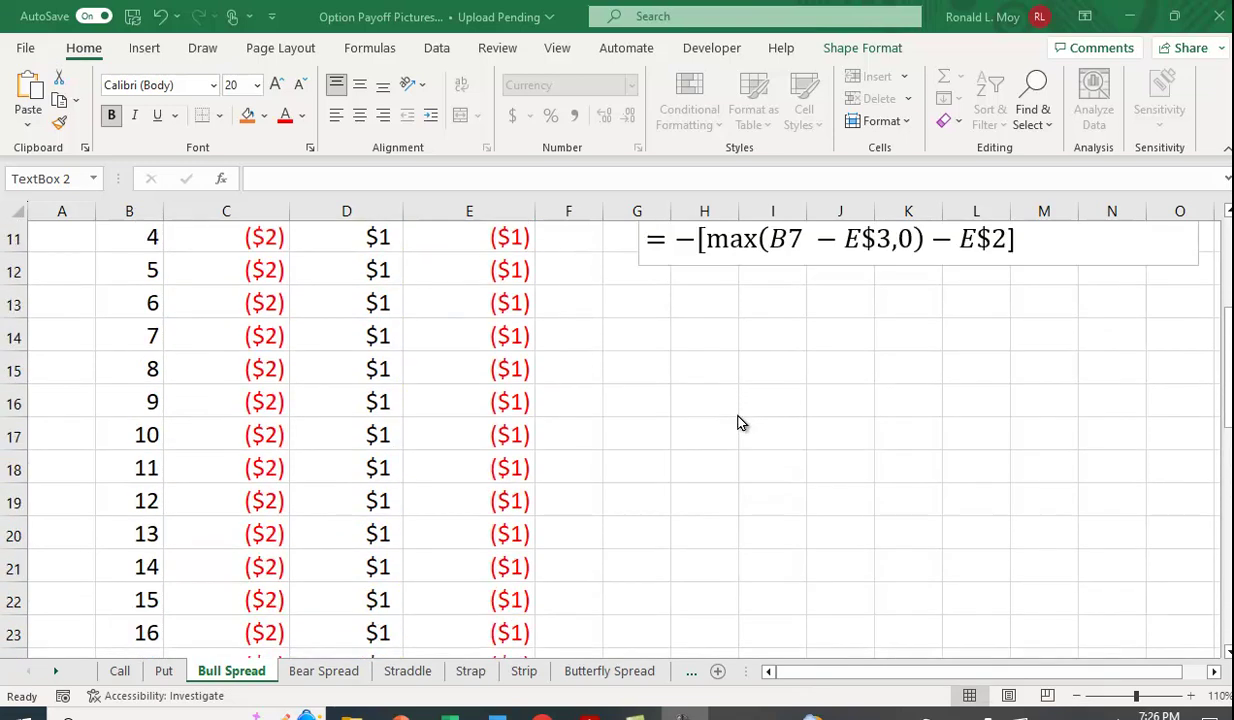
pyautogui.scroll(4, 740, 423)
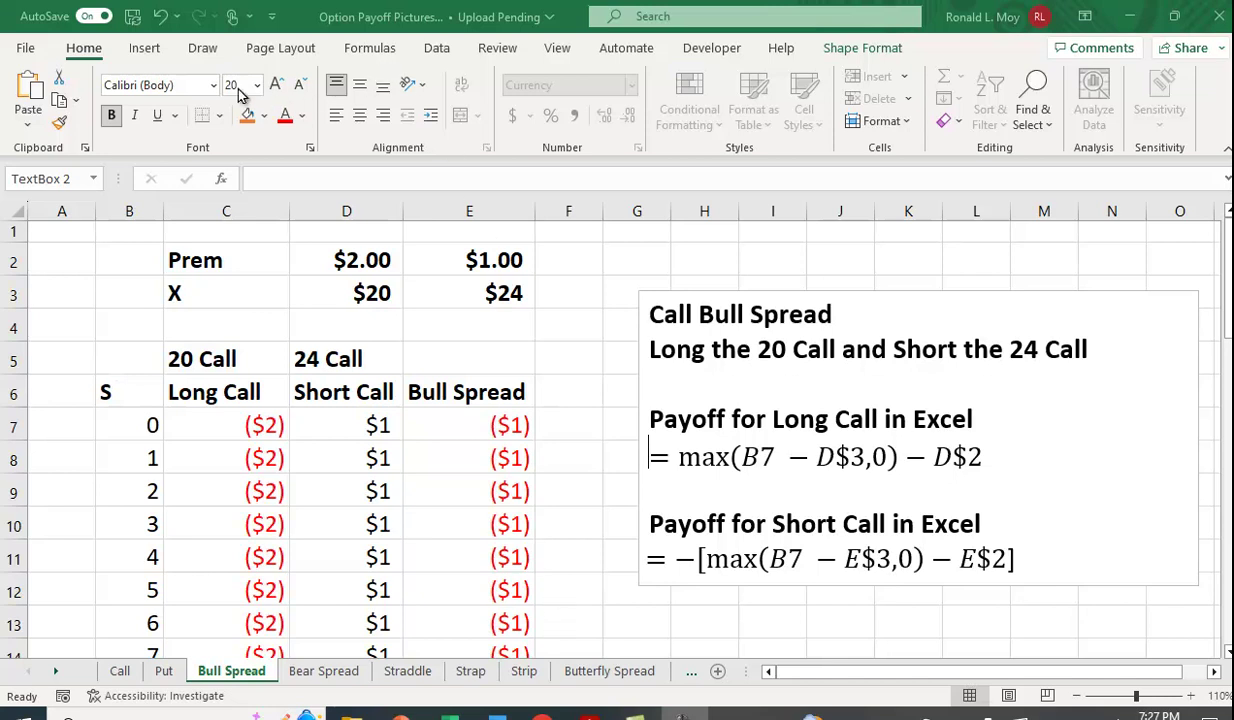
# Preview the recommended line chart for the payoff table in B6:E47 without inserting it
pyautogui.click(150, 56)
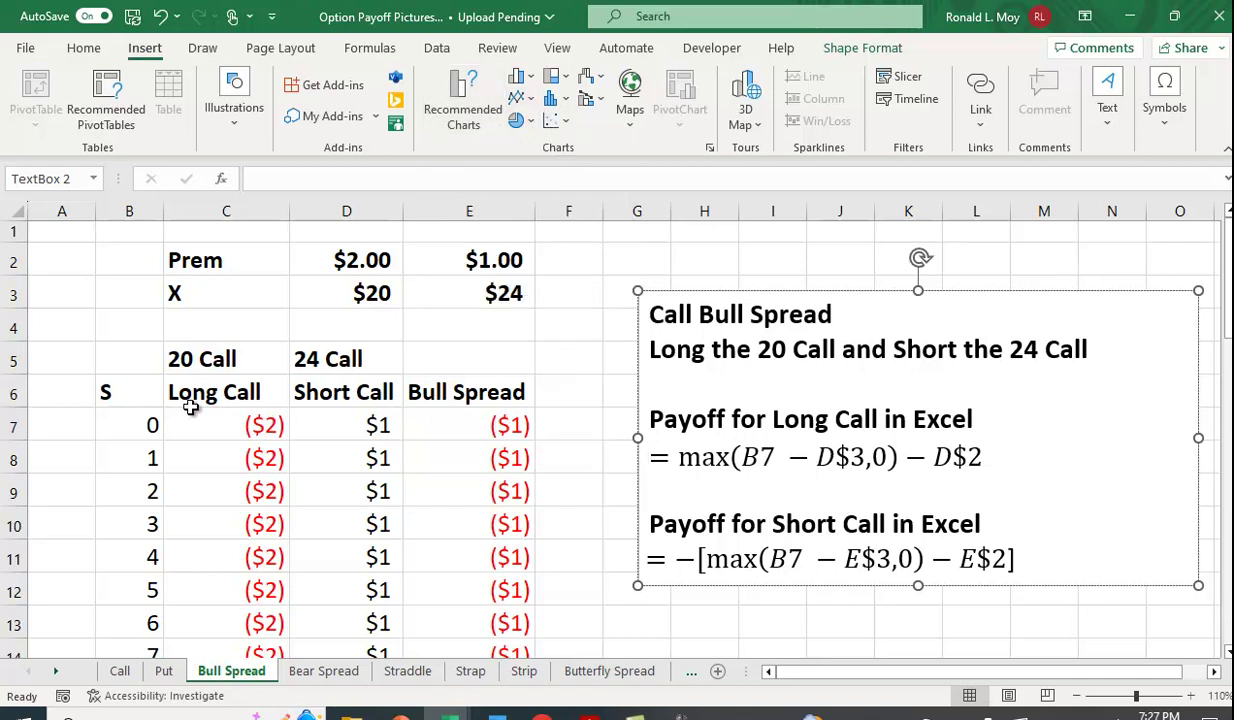
pyautogui.moveTo(113, 389); pyautogui.dragTo(446, 603)
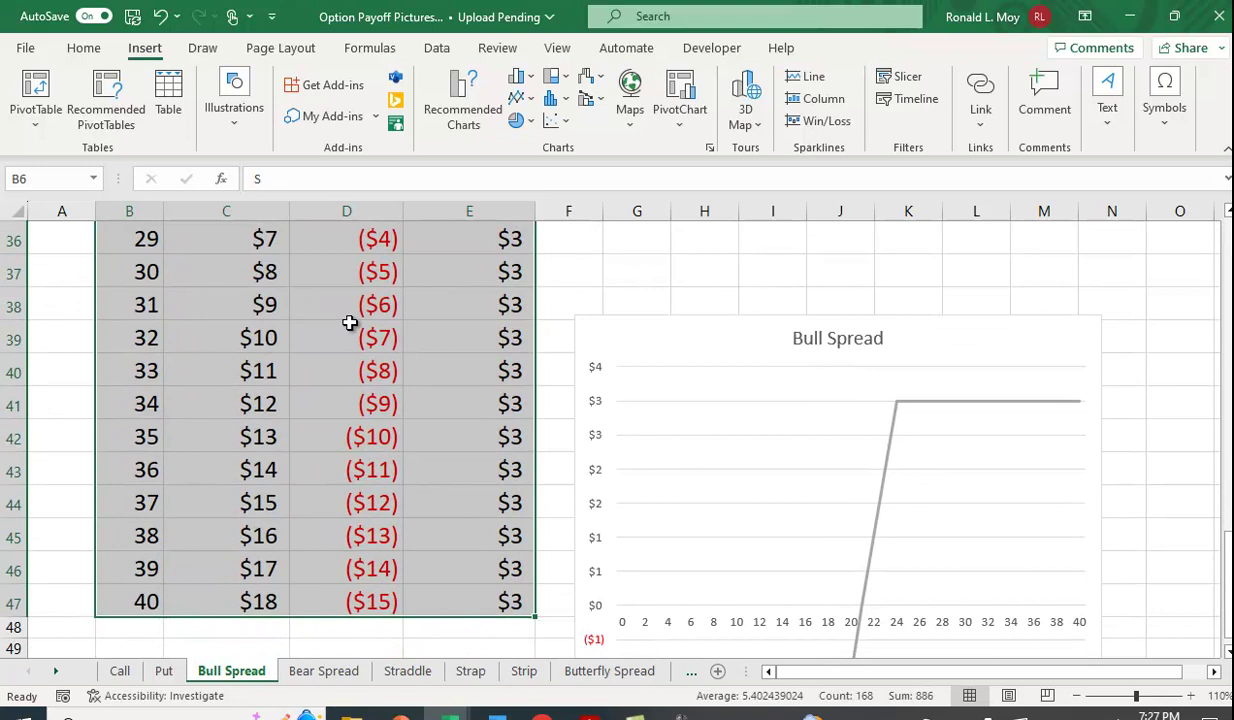
pyautogui.click(456, 100)
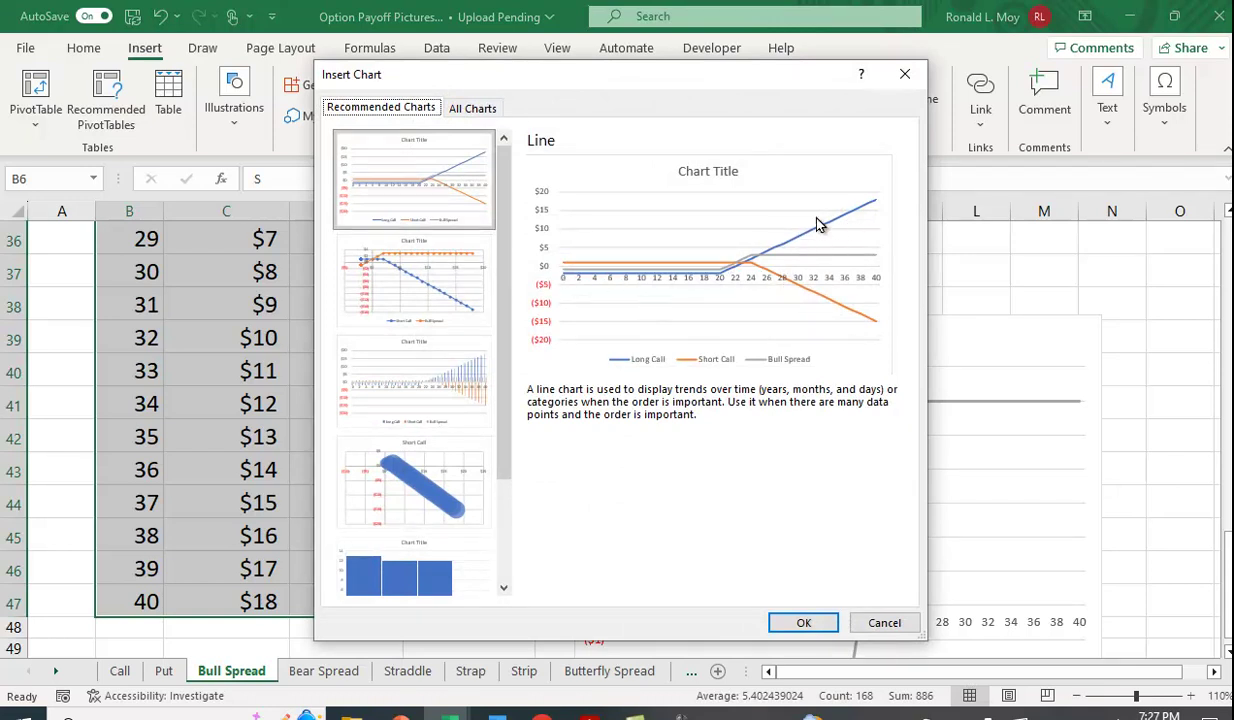
pyautogui.click(884, 622)
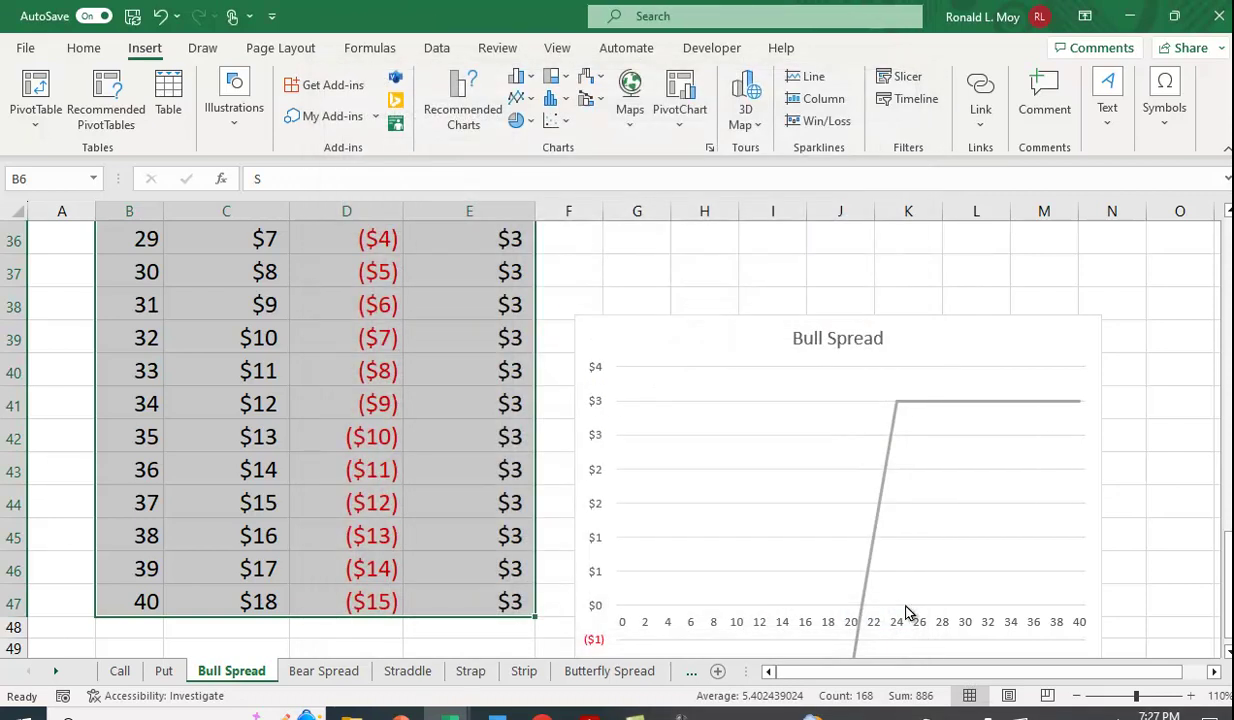
# Filter the payoff chart to show only the Long Call series, with all stock price categories included
pyautogui.scroll(-1, 1126, 466)
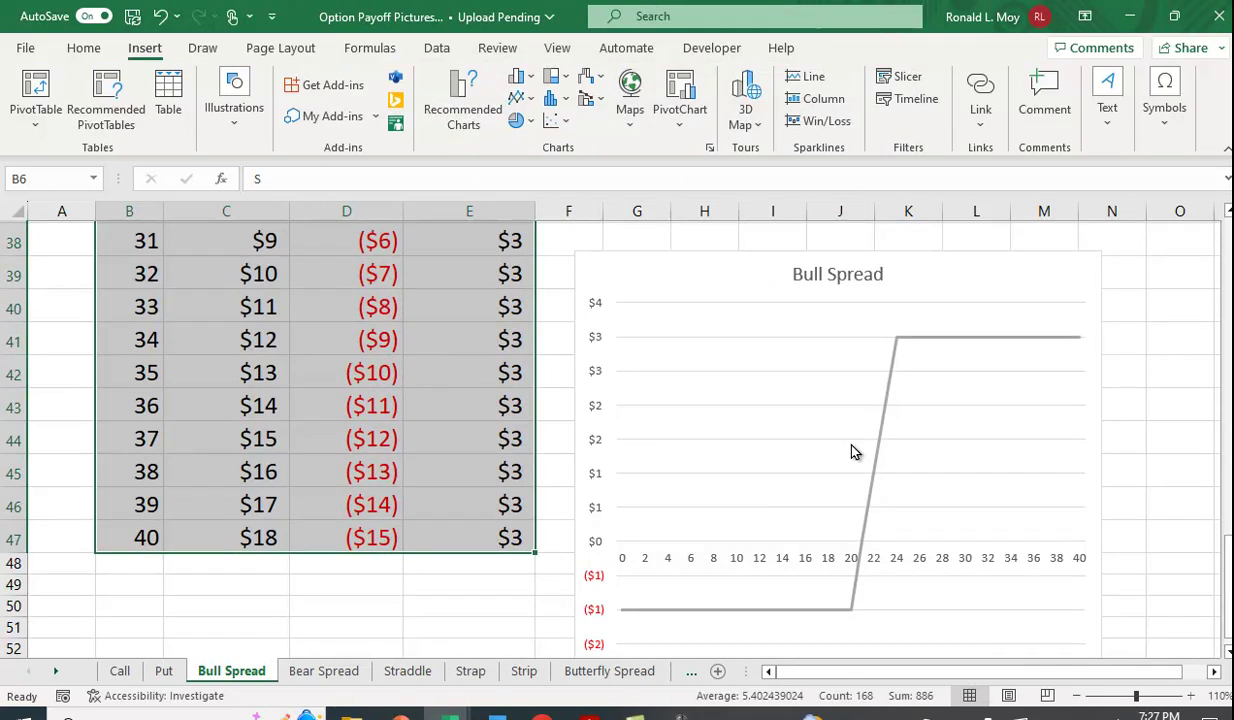
pyautogui.click(1092, 270)
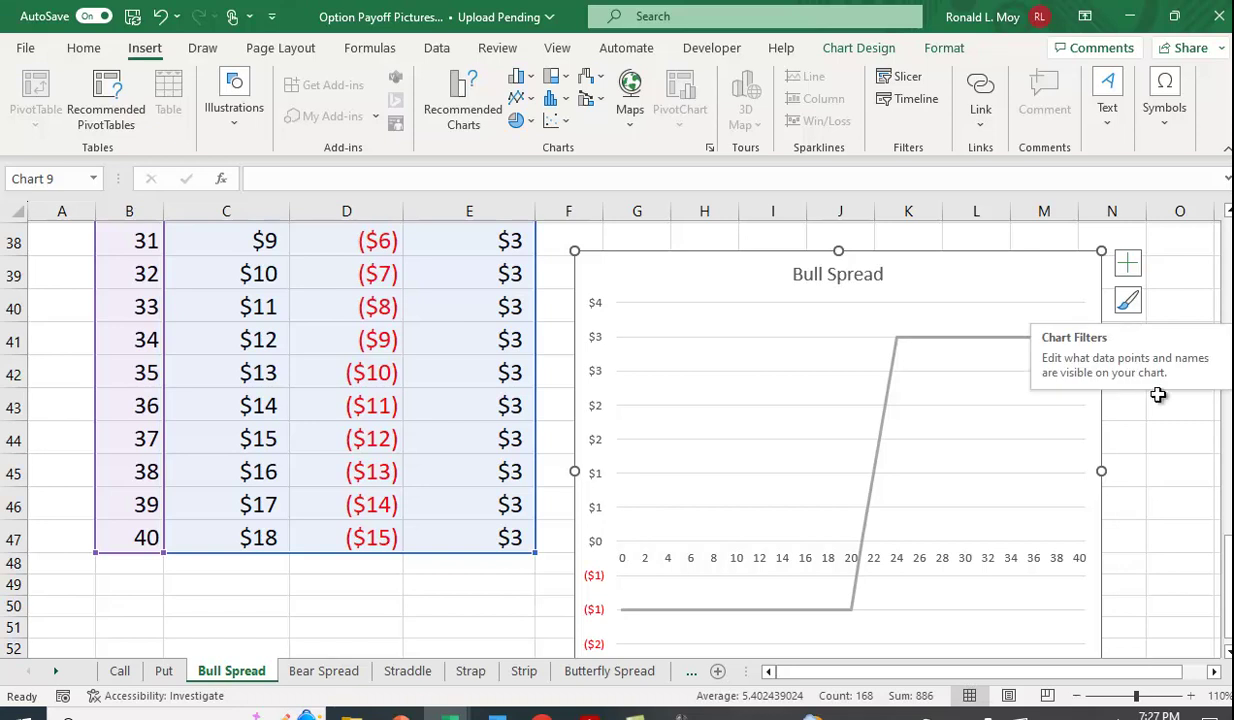
pyautogui.click(1127, 338)
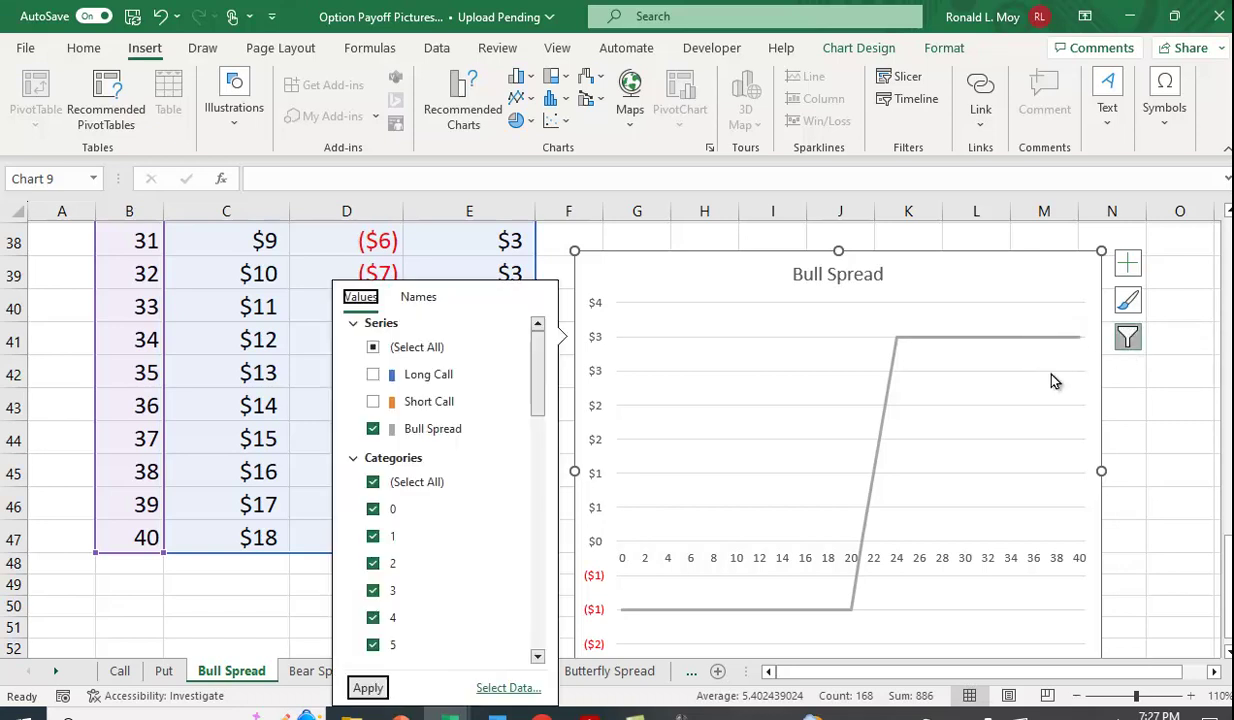
pyautogui.click(373, 428)
pyautogui.click(372, 374)
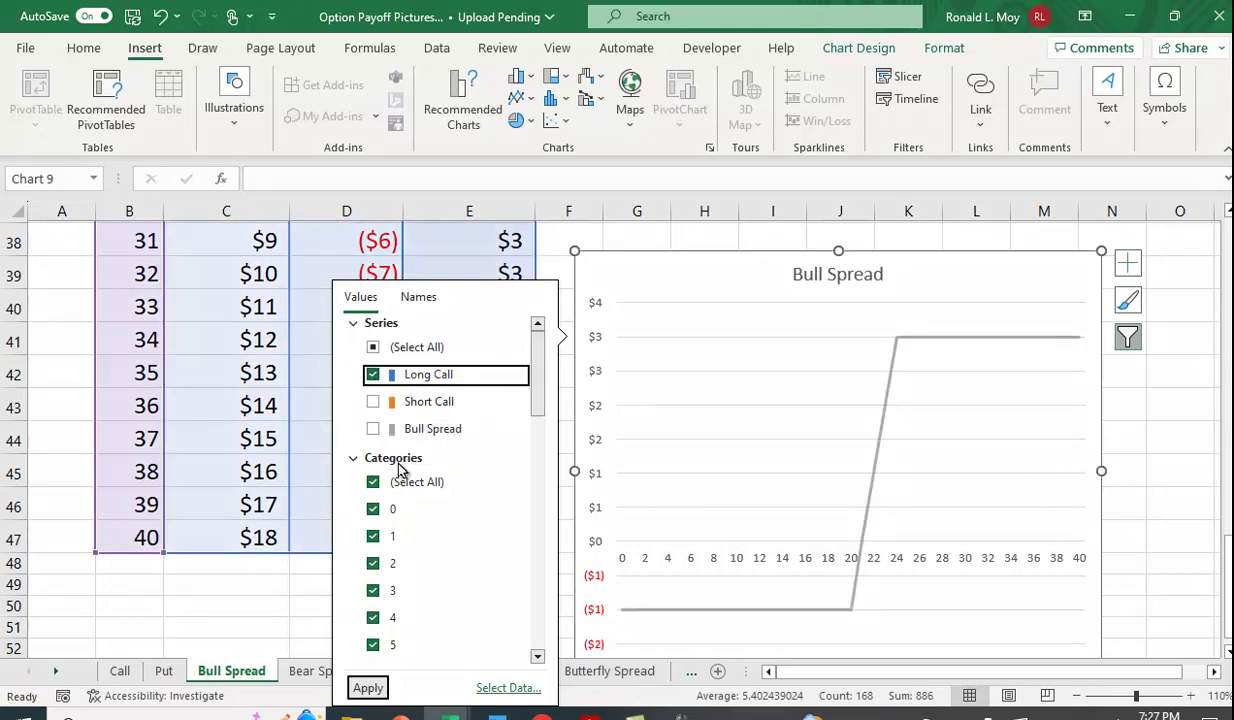
pyautogui.click(367, 687)
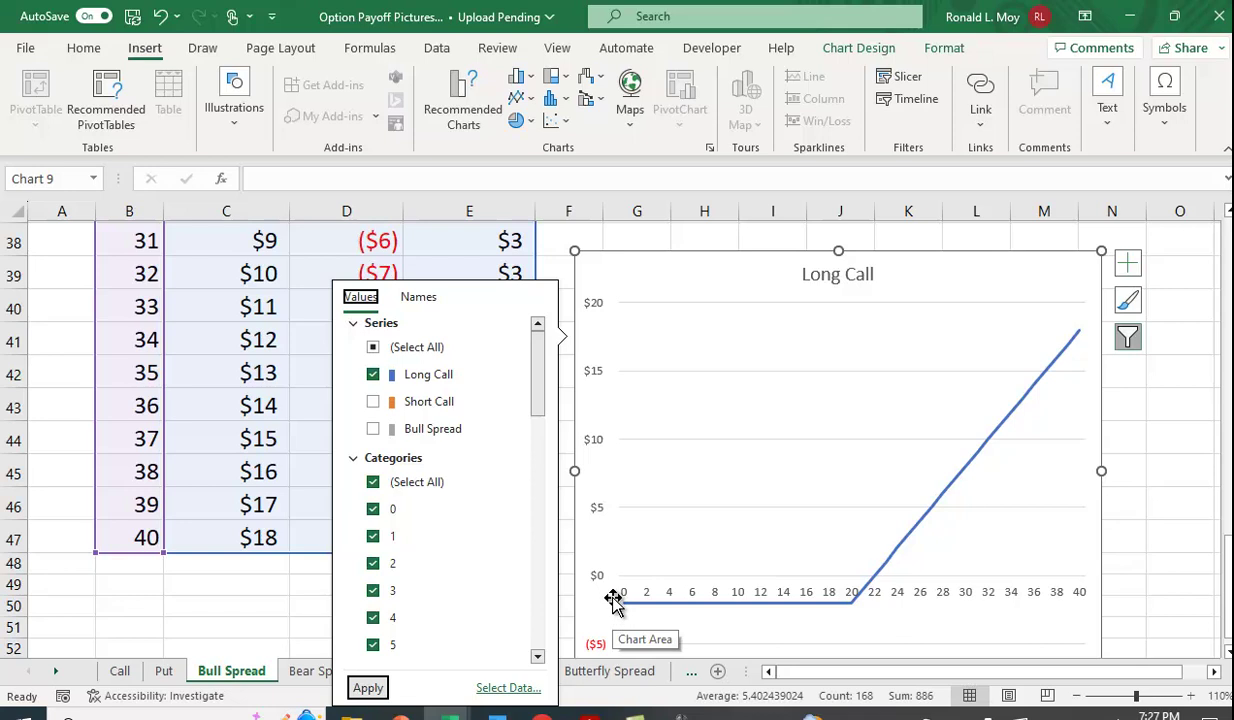
pyautogui.moveTo(848, 611)
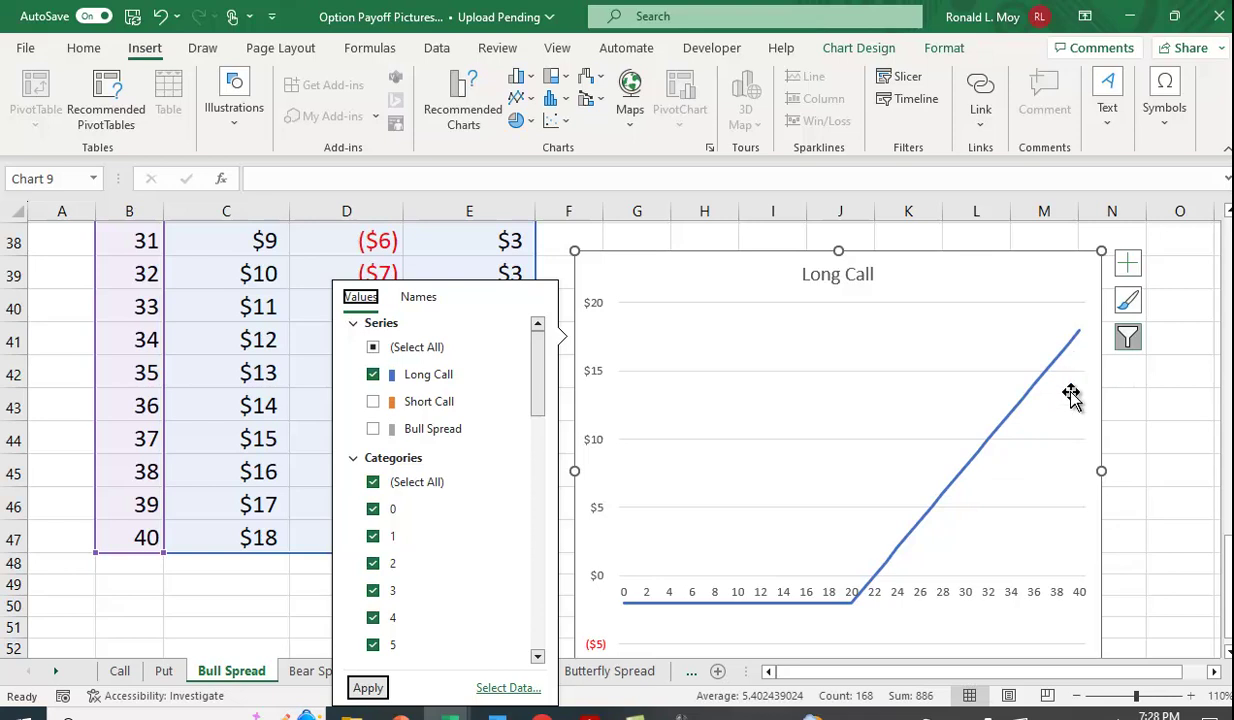
# Switch the payoff chart's series filter from Long Call to Short Call only
pyautogui.click(1128, 340)
pyautogui.click(1128, 340)
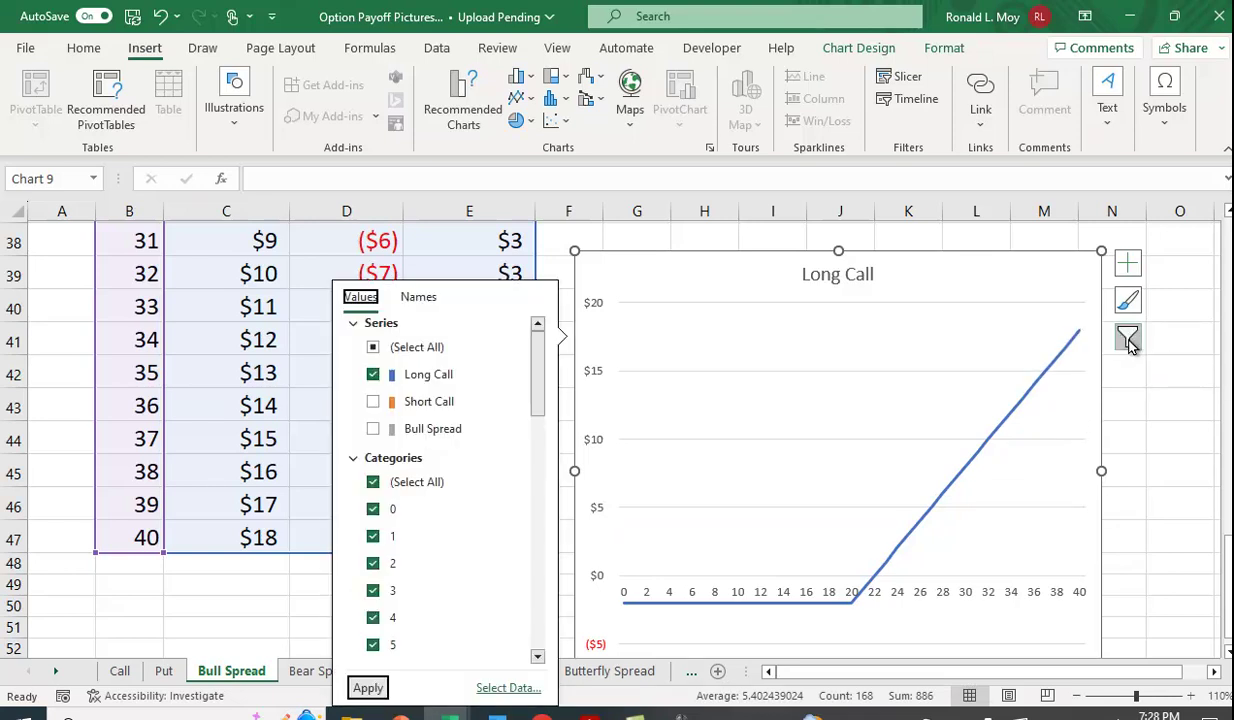
pyautogui.click(373, 401)
pyautogui.click(373, 374)
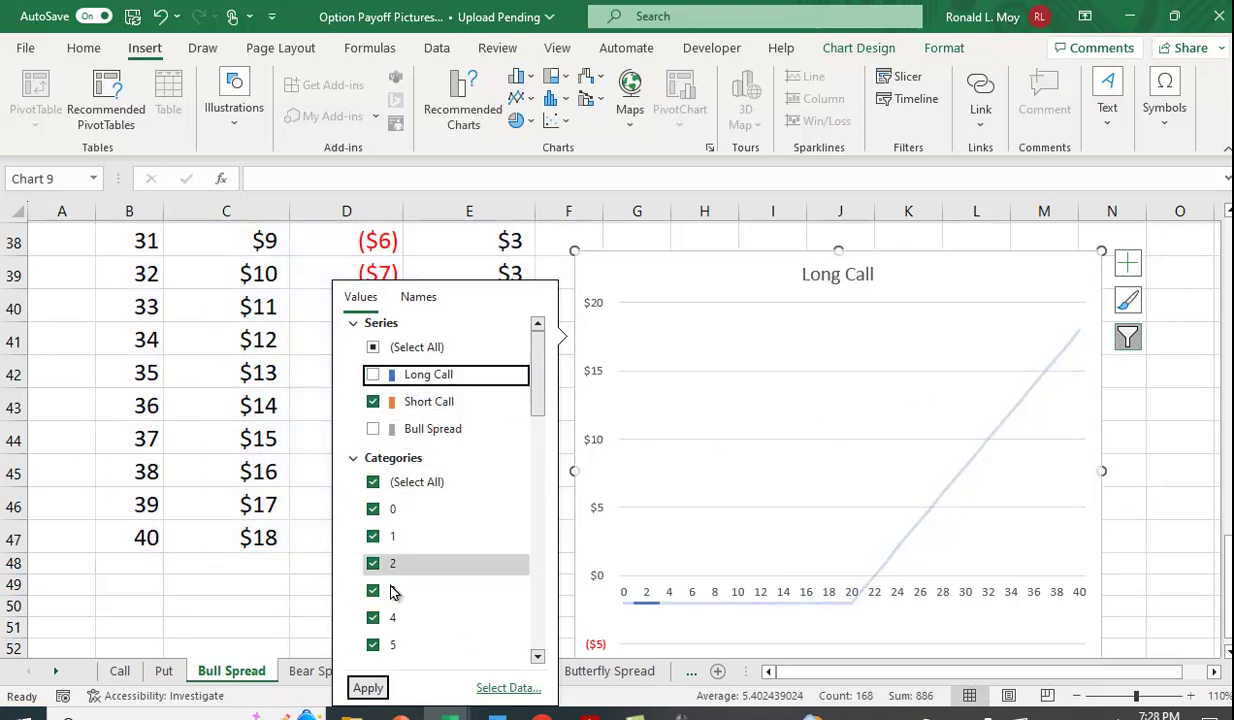
pyautogui.click(372, 688)
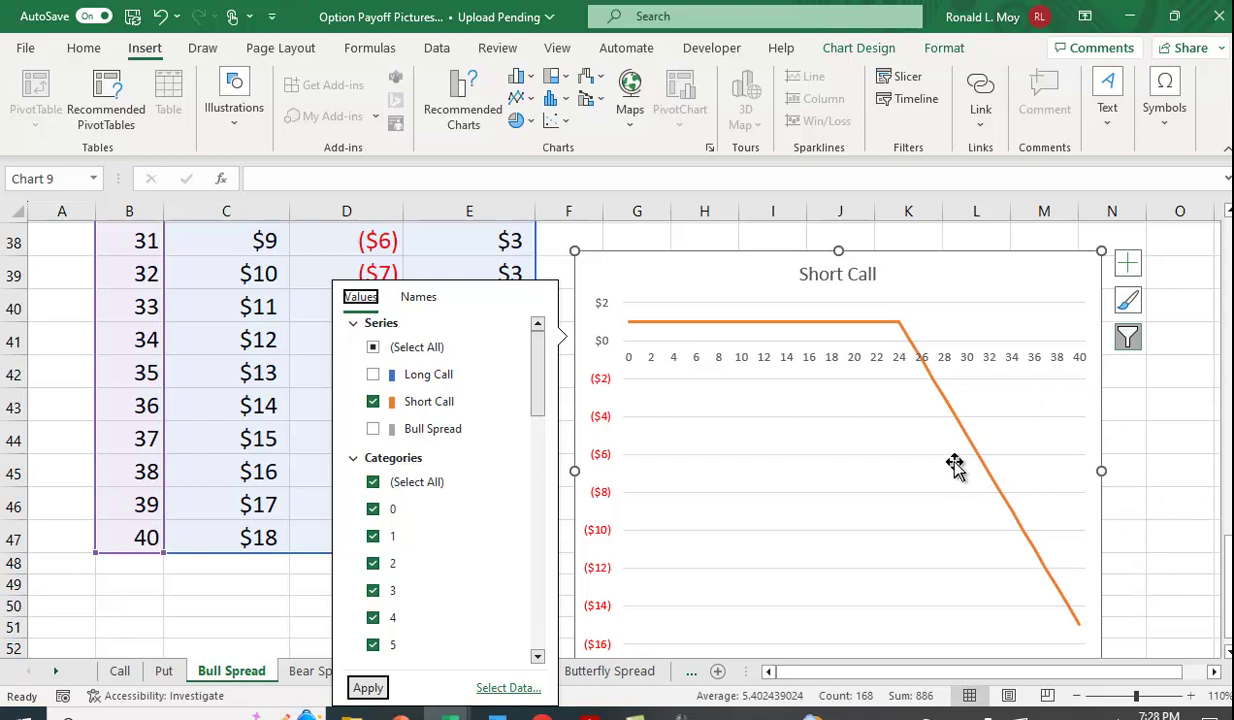
# Filter the payoff chart to the Bull Spread series only, hiding the Short Call series
pyautogui.click(1179, 474)
pyautogui.scroll(3, 652, 495)
pyautogui.scroll(9, 649, 498)
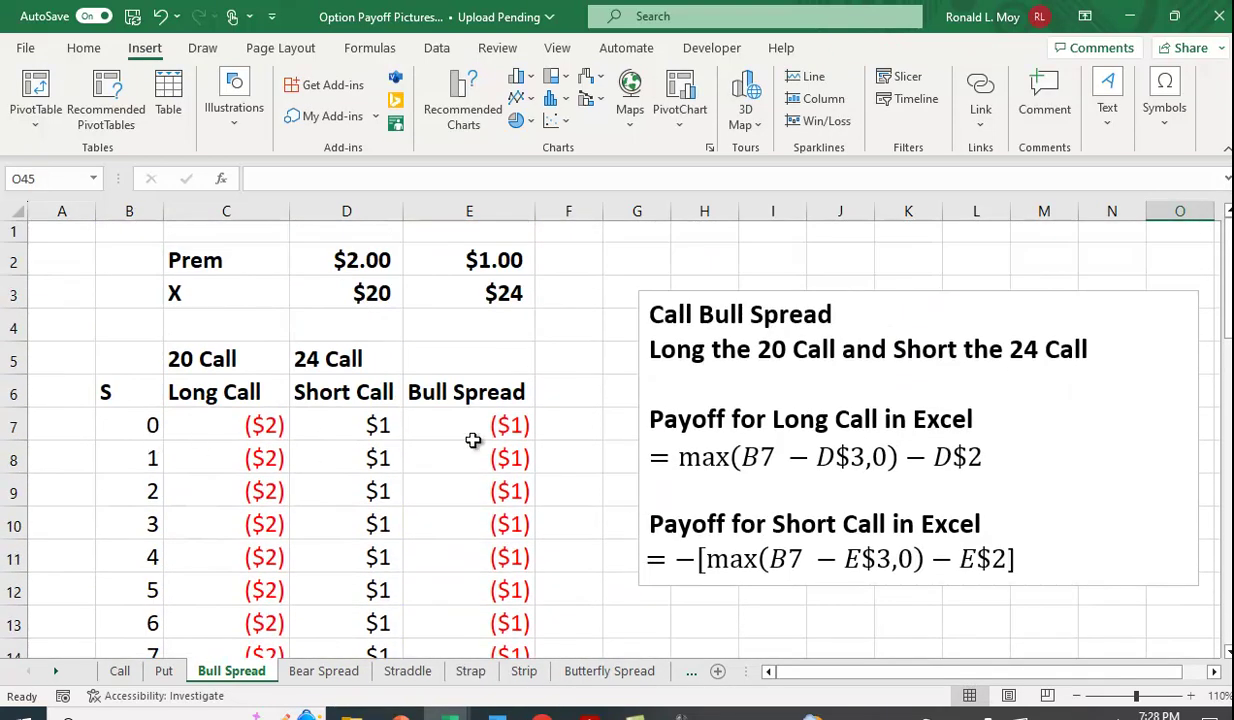
pyautogui.scroll(-1, 930, 570)
pyautogui.scroll(-11, 930, 570)
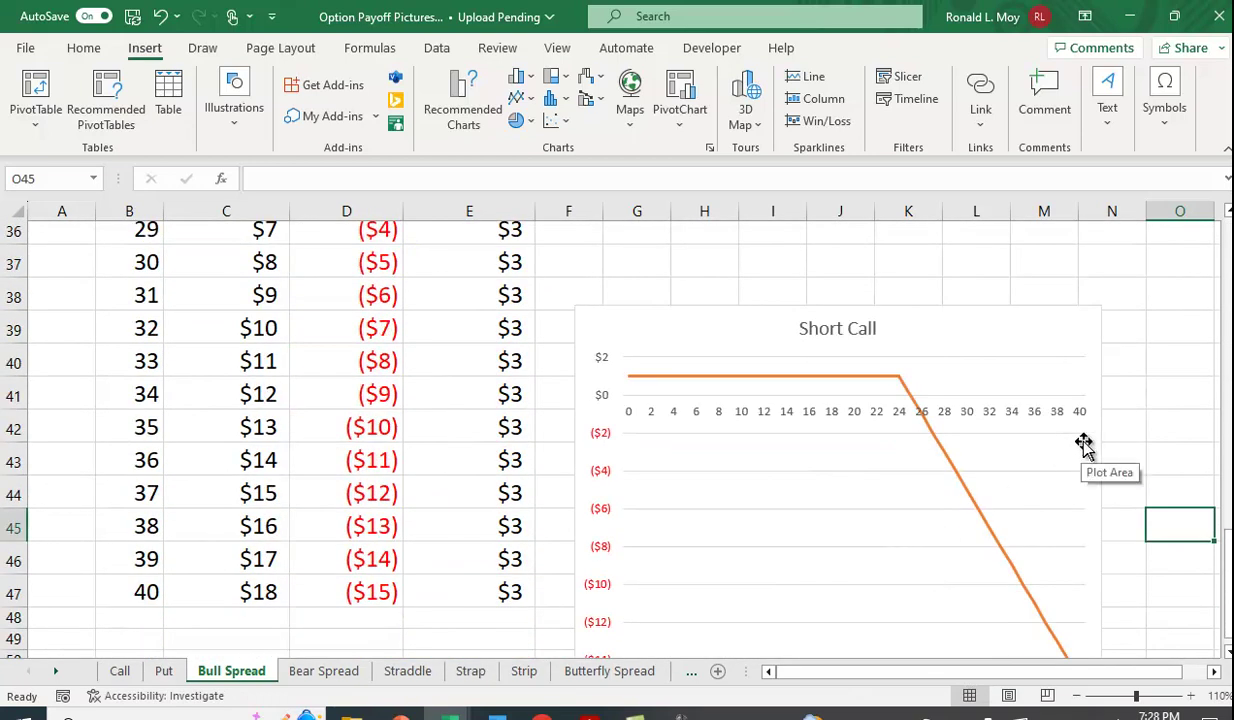
pyautogui.click(1090, 432)
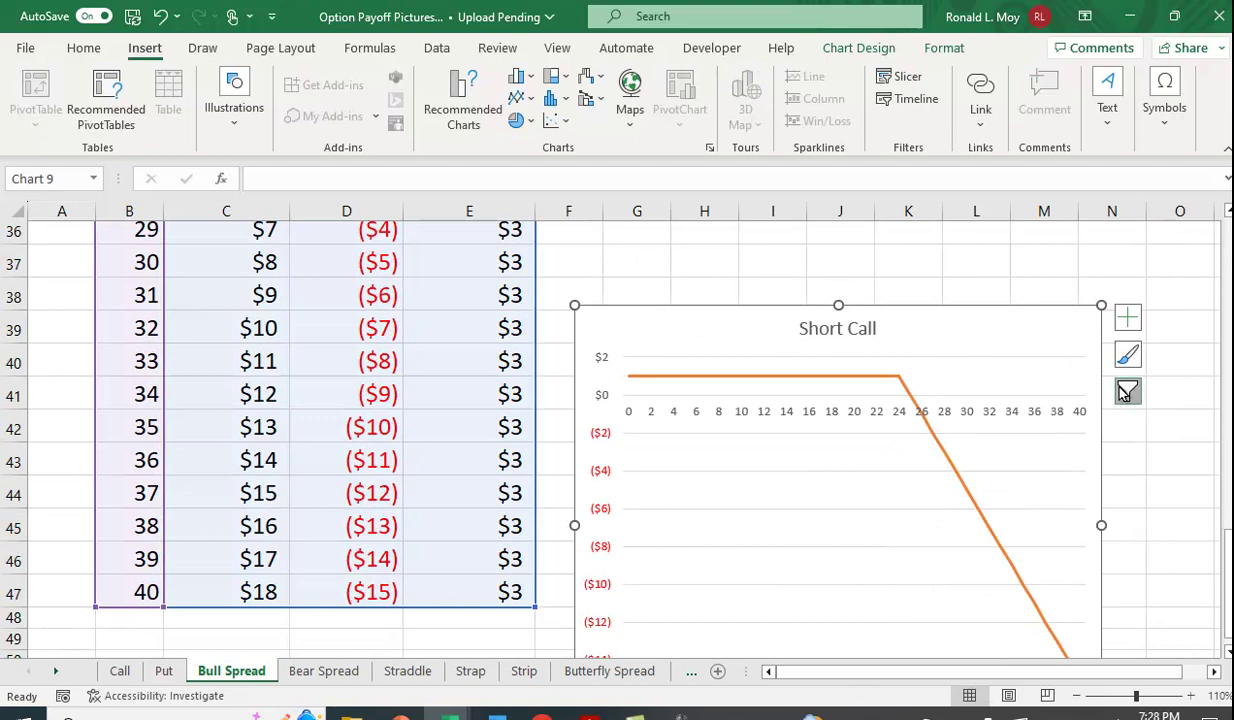
pyautogui.click(1124, 391)
pyautogui.click(372, 429)
pyautogui.click(373, 402)
pyautogui.scroll(-1, 449, 487)
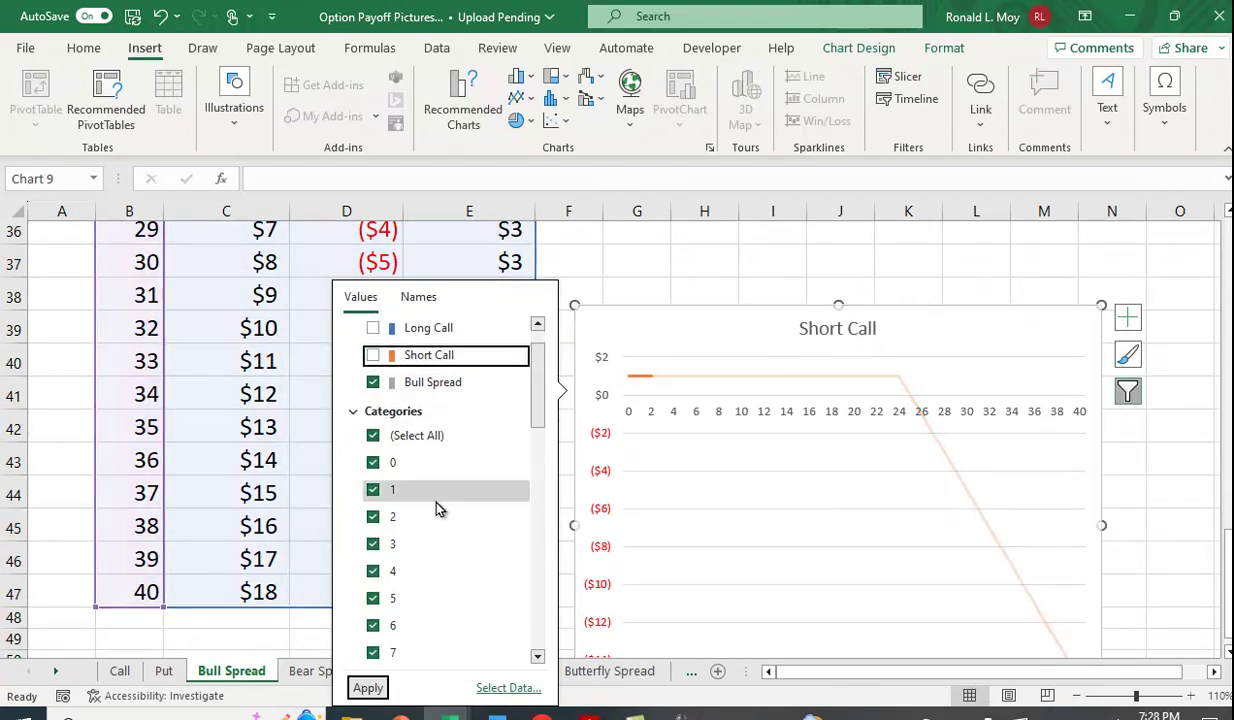
pyautogui.click(367, 688)
# Examine the Bull Spread chart's bends at stock prices 20 and 24 against the premiums, strikes and payoff rows of the table
pyautogui.scroll(-1, 887, 450)
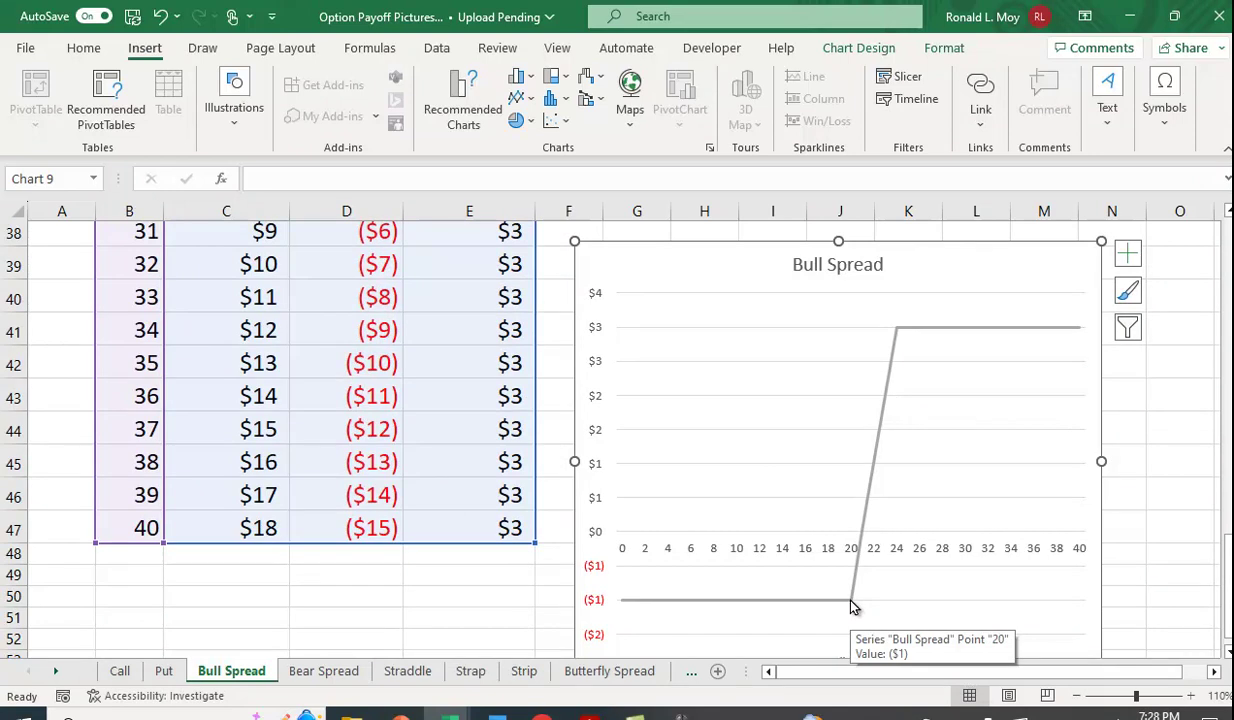
pyautogui.moveTo(862, 574)
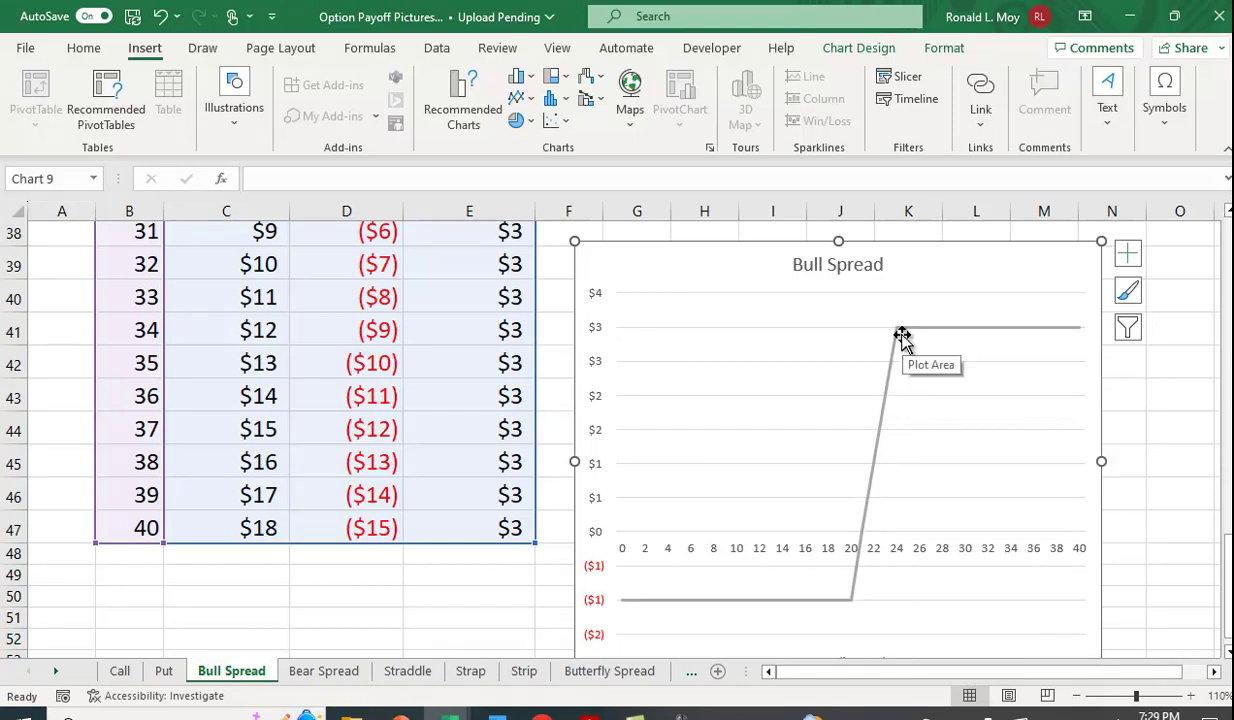
pyautogui.moveTo(904, 339)
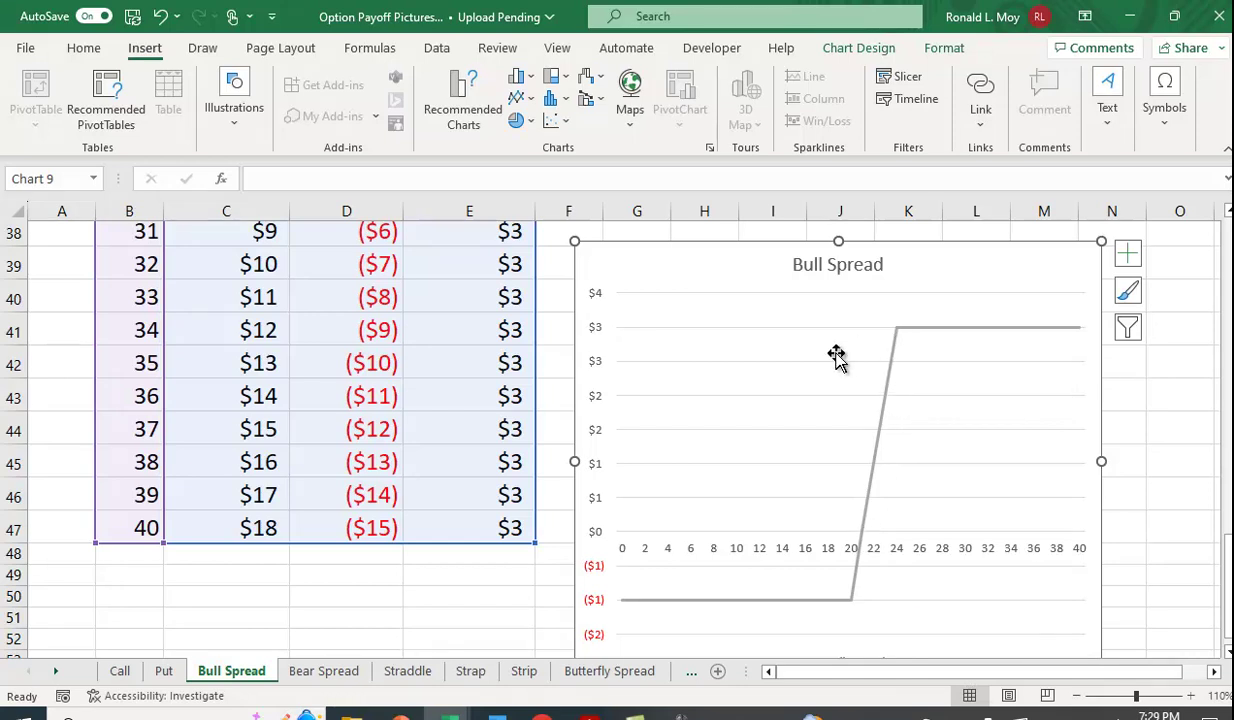
pyautogui.scroll(11, 825, 380)
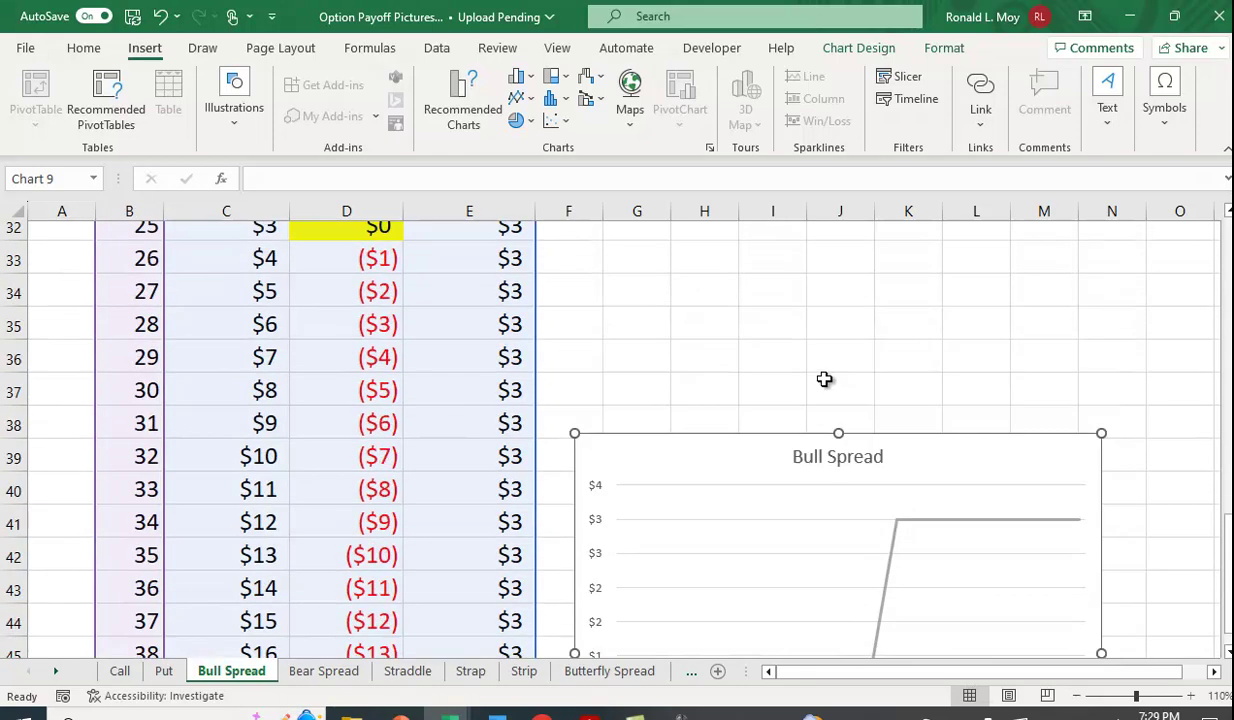
pyautogui.scroll(2, 810, 393)
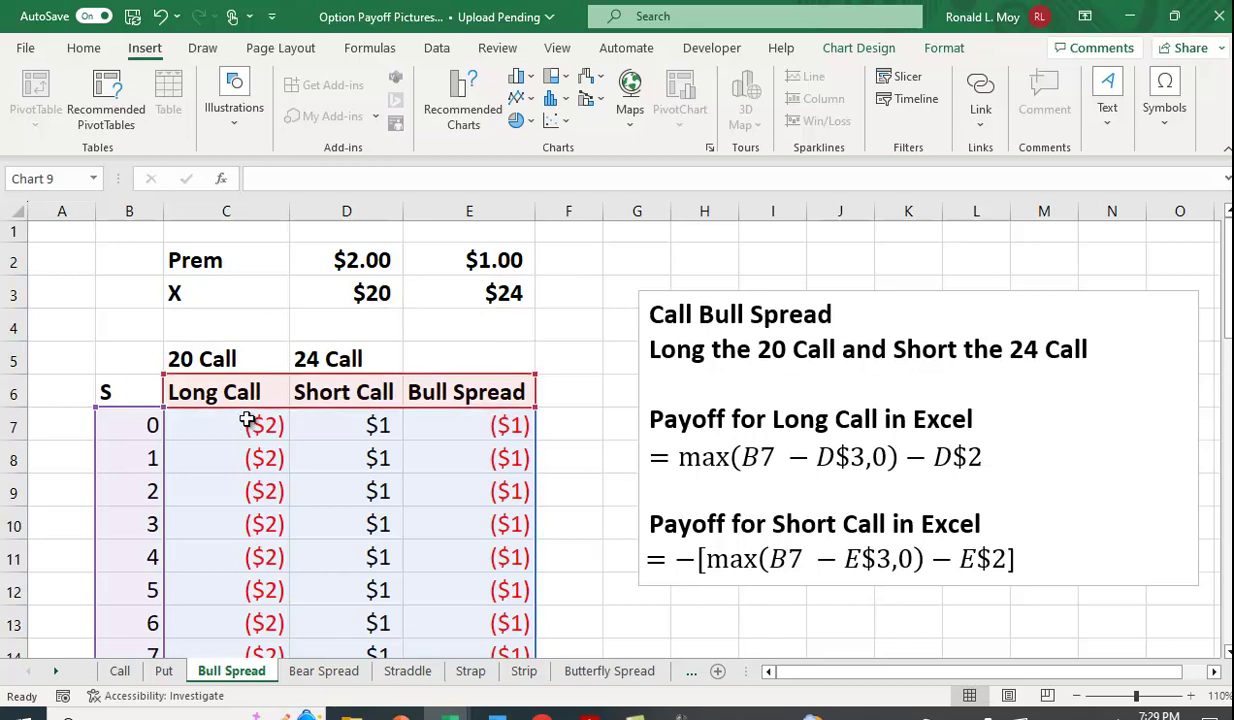
pyautogui.scroll(-8, 289, 563)
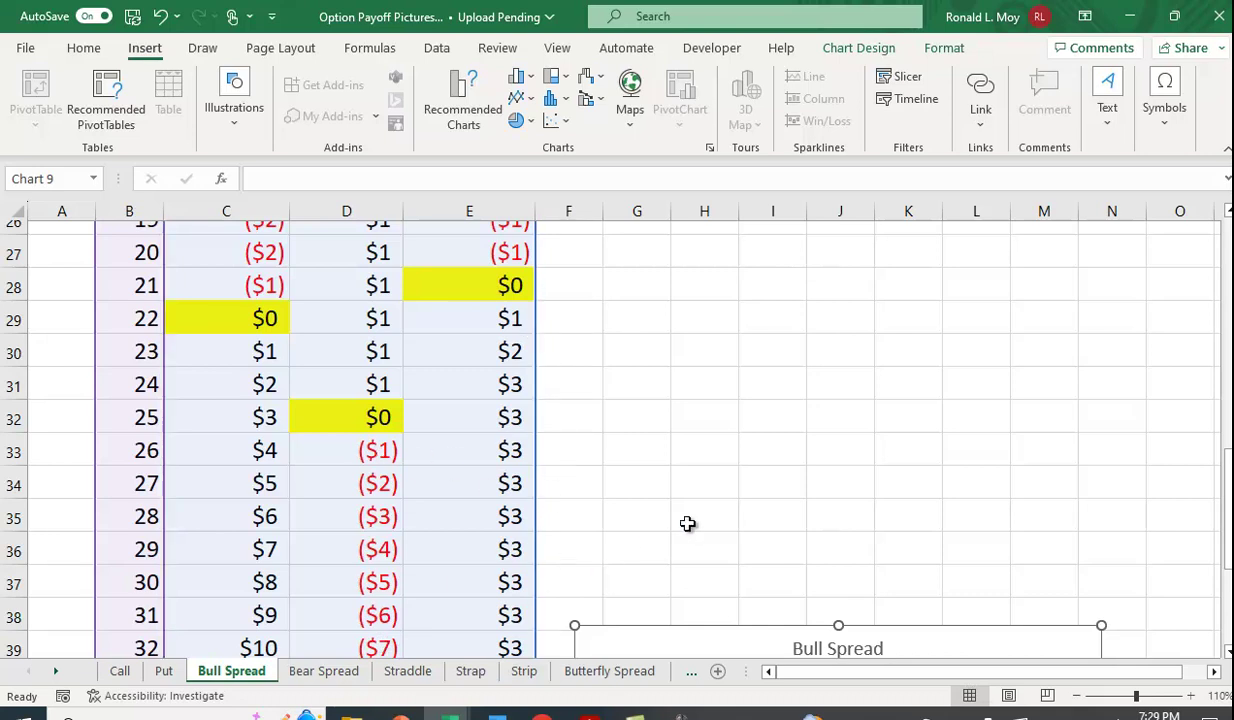
pyautogui.scroll(-3, 738, 501)
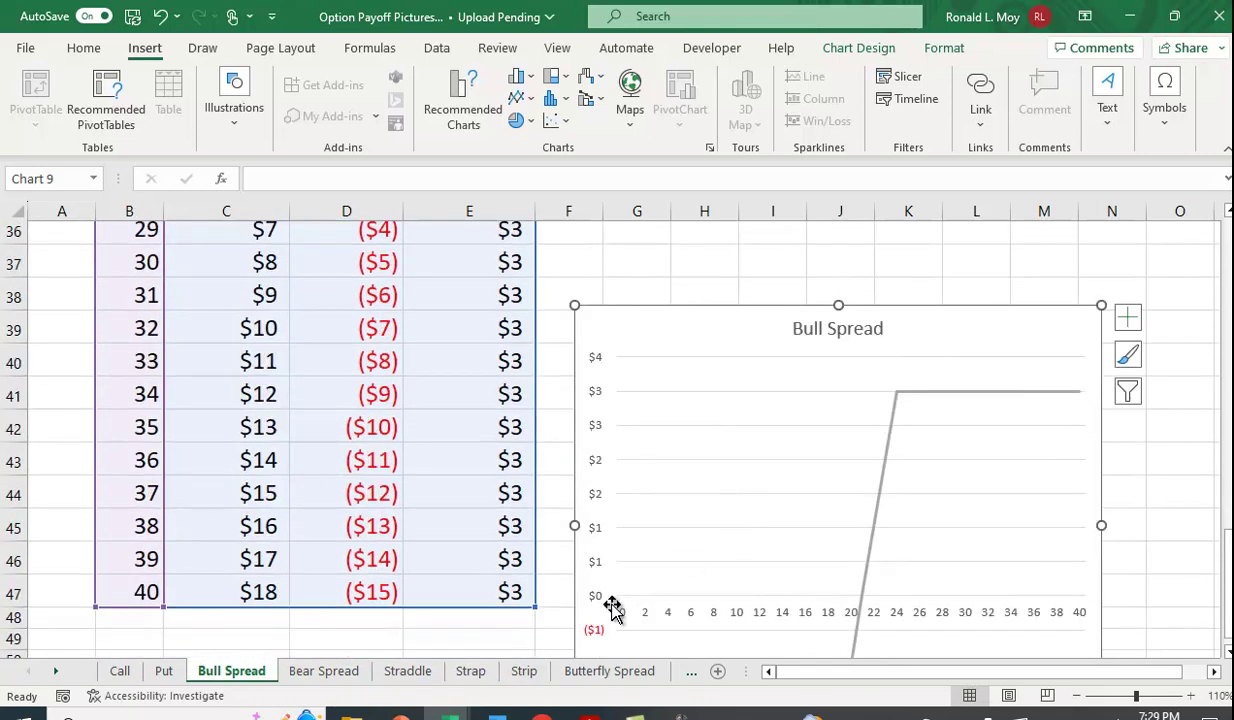
pyautogui.scroll(-1, 620, 595)
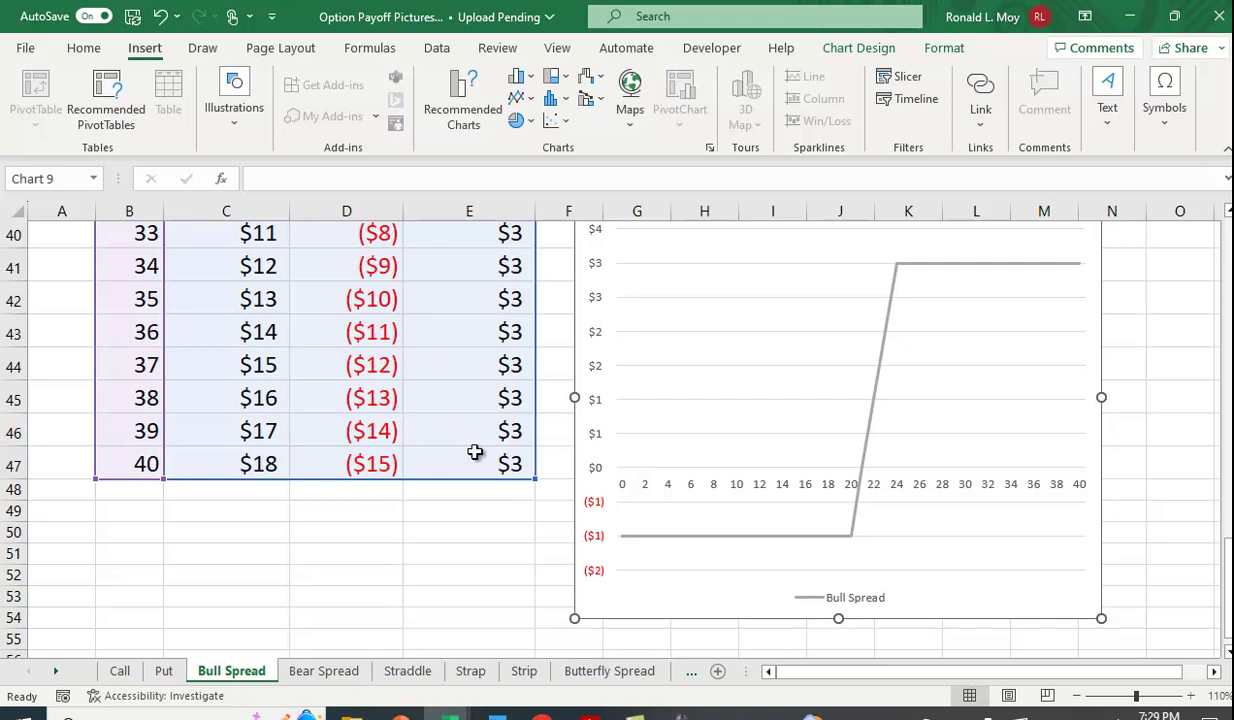
pyautogui.scroll(1, 476, 453)
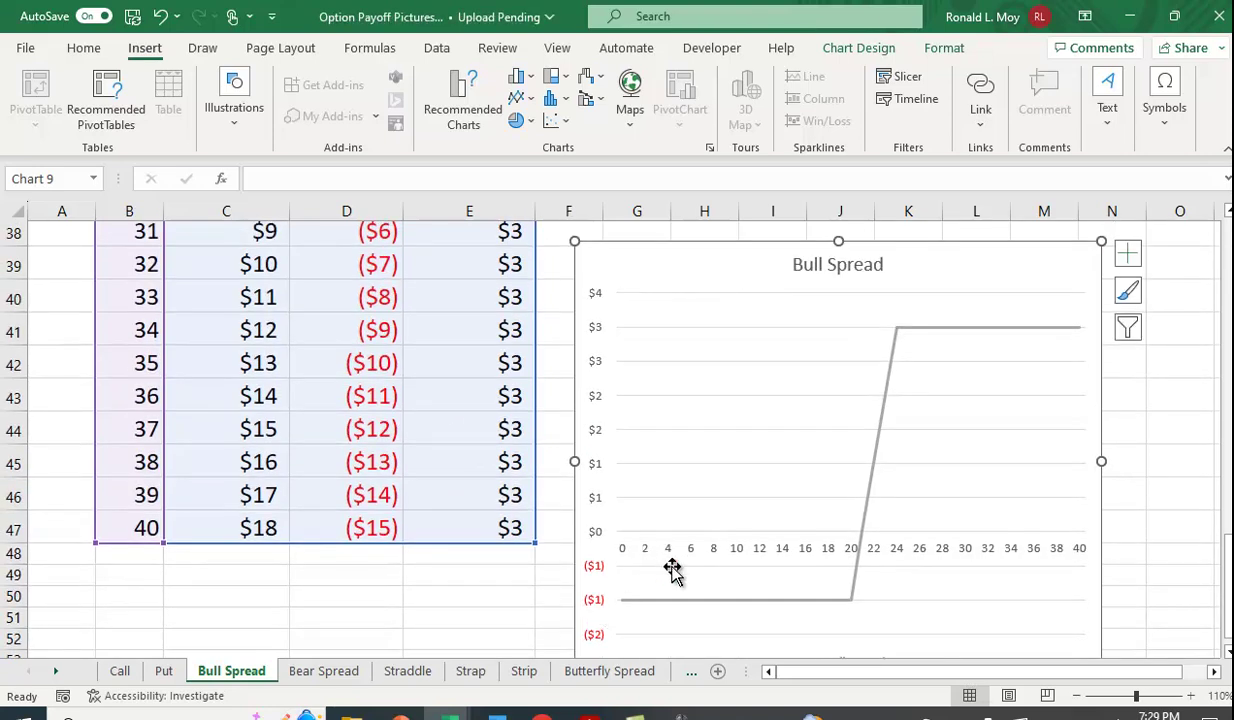